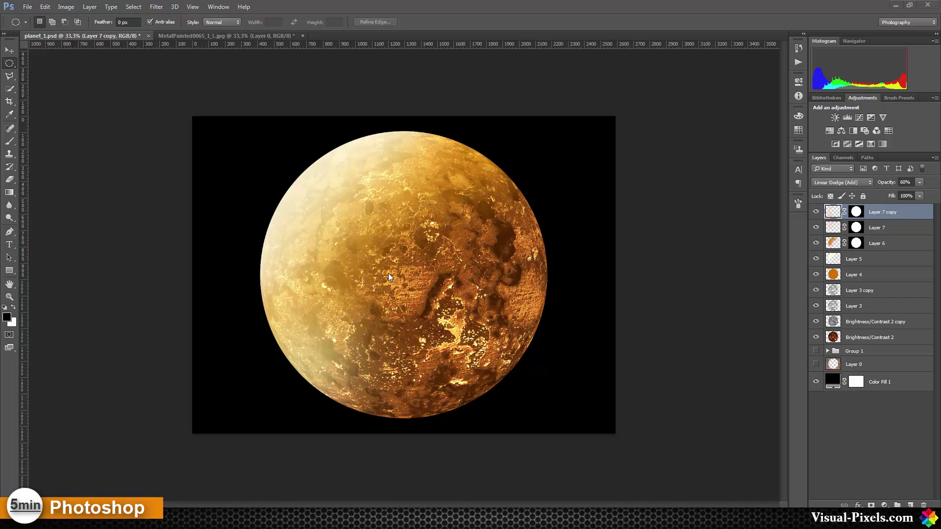
# - Switch to the MetalPainted0065_1_L.jpg document and desaturate the texture with Hue/Saturation at a saturation of -100
pyautogui.click(195, 35)
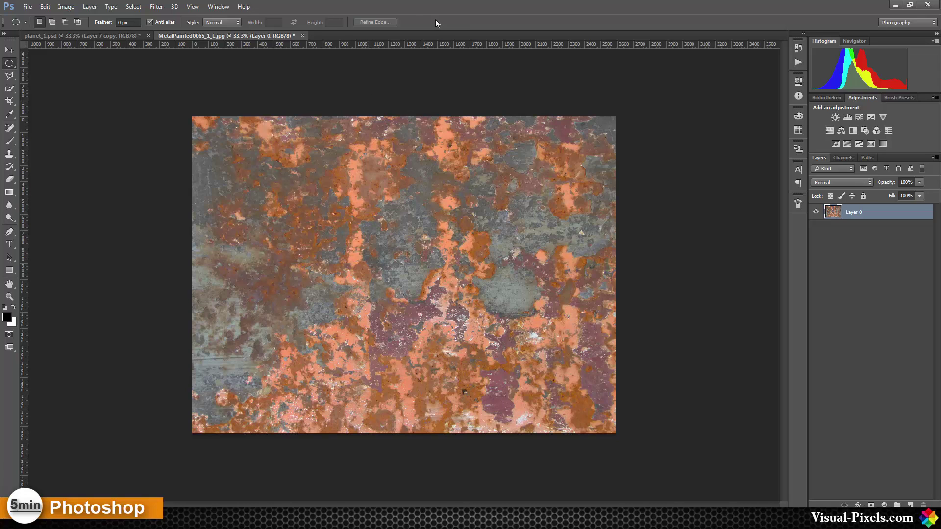
pyautogui.hotkey('ctrl', 'u')
pyautogui.moveTo(448, 207); pyautogui.dragTo(400, 215)
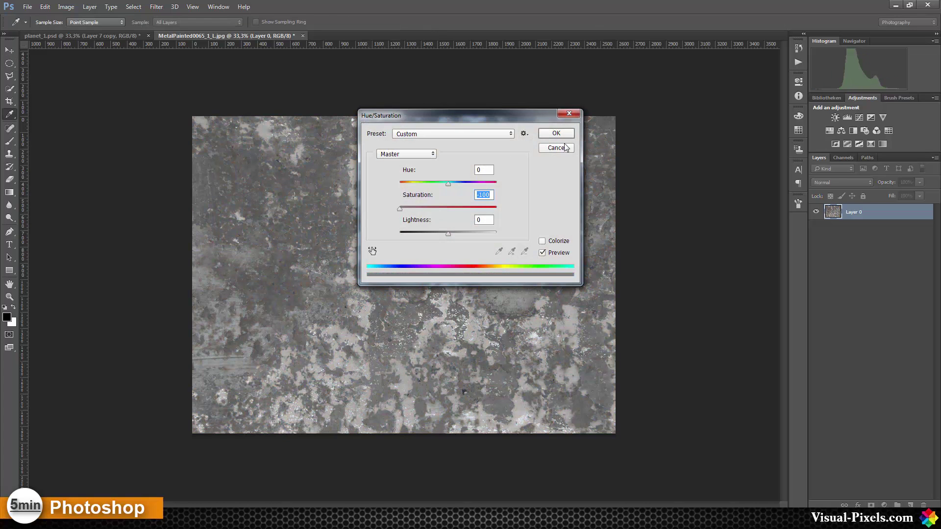
pyautogui.click(559, 134)
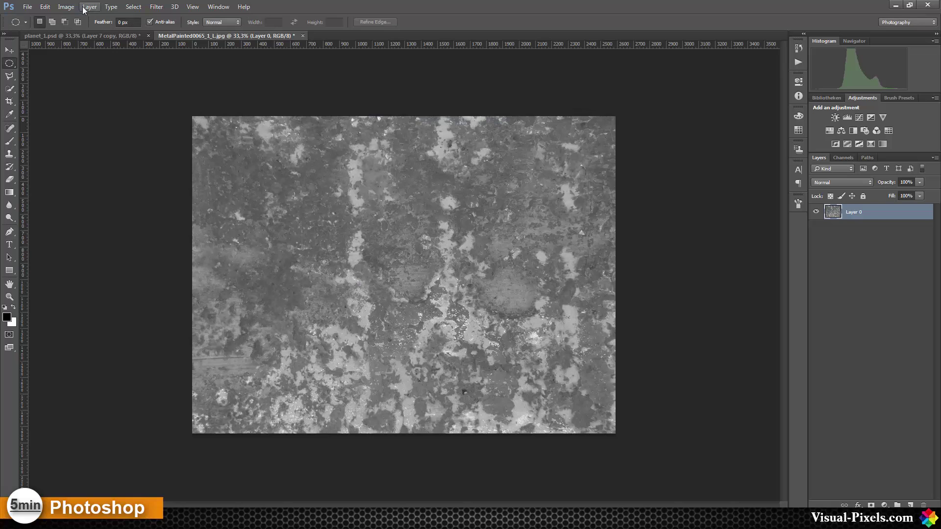
# - Darken the grey metal texture with Brightness/Contrast, using brightness -68 and contrast 41
pyautogui.click(66, 6)
pyautogui.moveTo(98, 31)
pyautogui.click(219, 31)
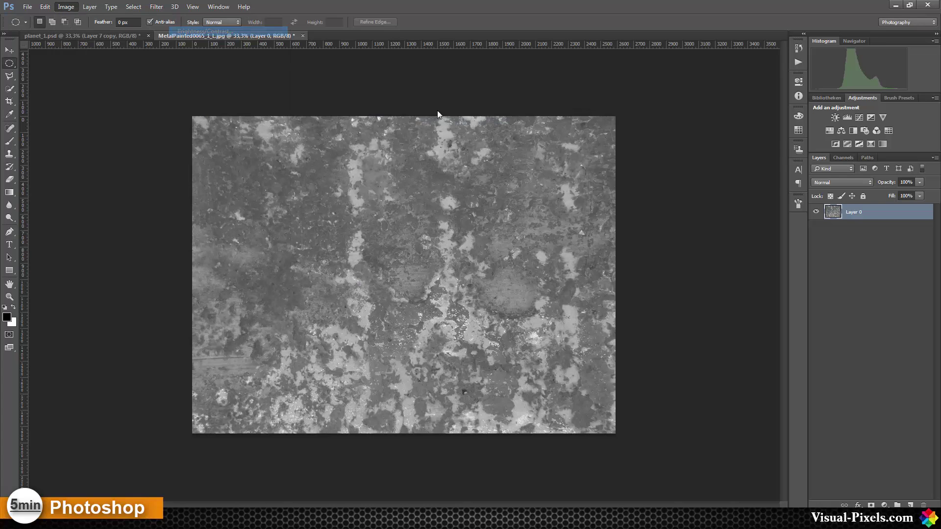
pyautogui.moveTo(445, 169); pyautogui.dragTo(464, 198)
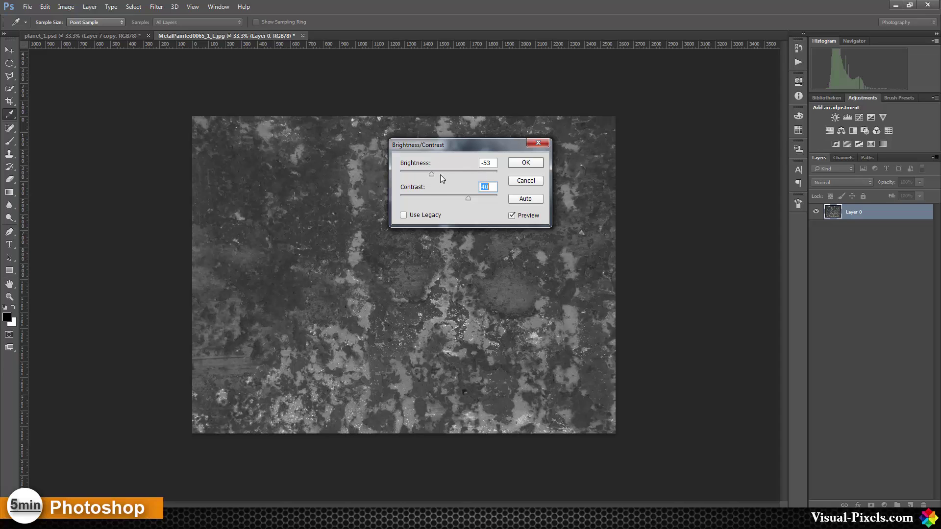
pyautogui.moveTo(433, 174); pyautogui.dragTo(428, 175)
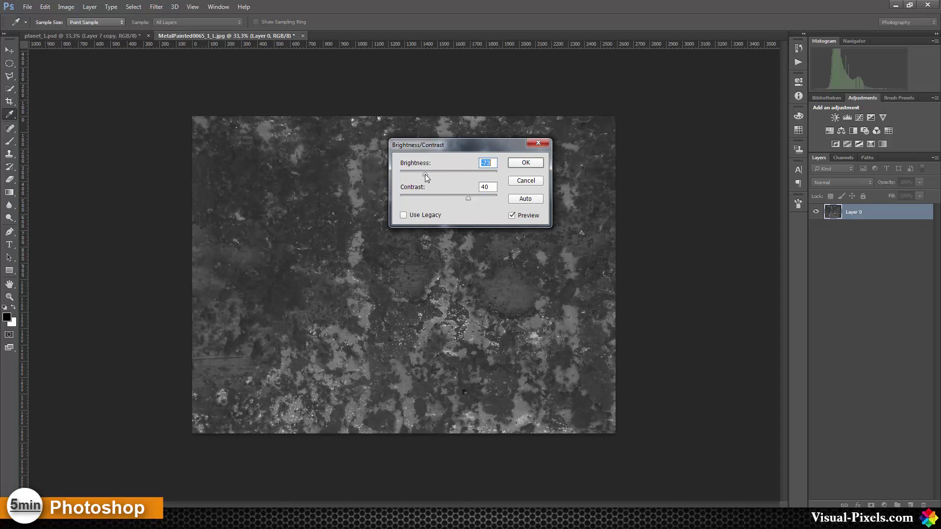
pyautogui.moveTo(467, 196); pyautogui.dragTo(467, 199)
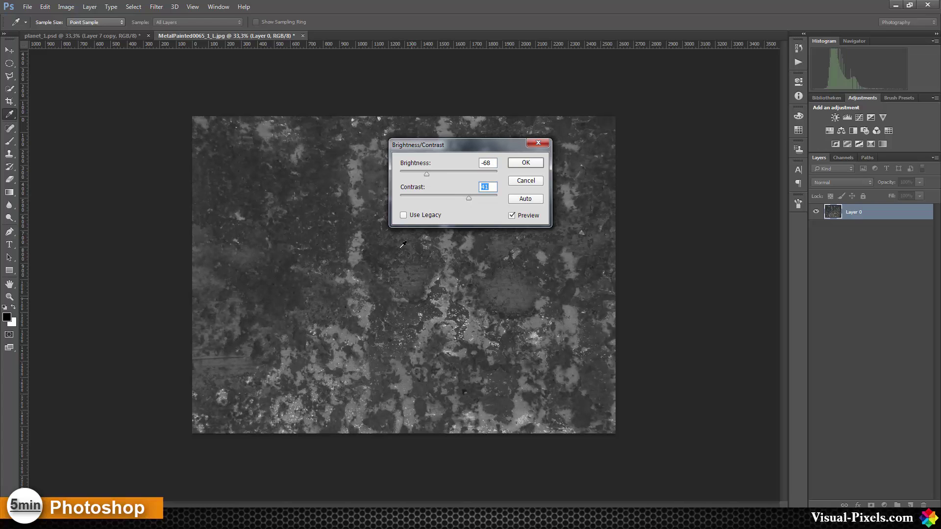
pyautogui.click(524, 163)
# - Draw a circular Elliptical Marquee selection centred on the texture, spanning nearly the full height of the canvas
pyautogui.press('m')
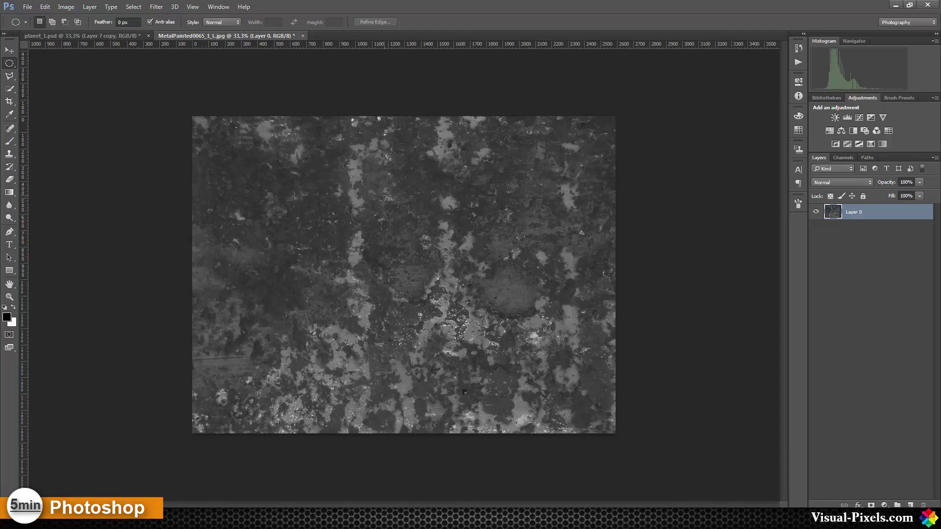
pyautogui.rightClick(13, 67)
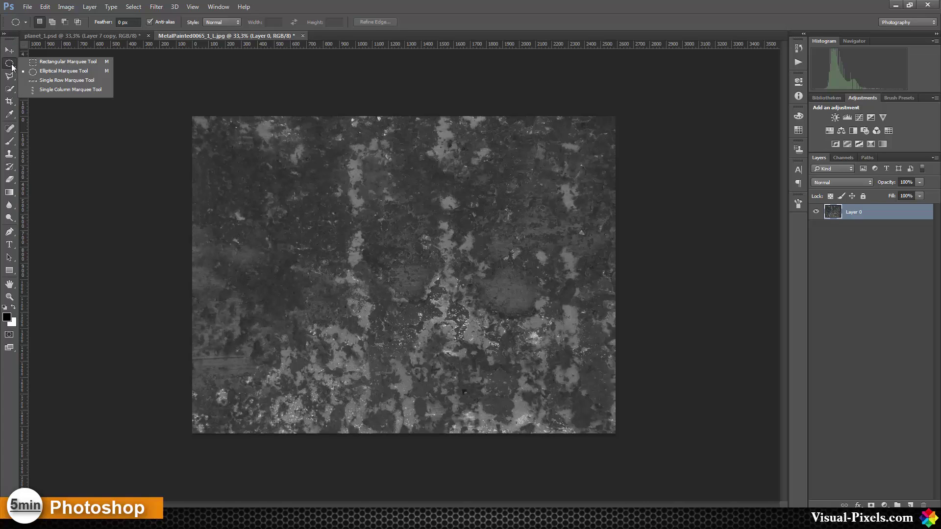
pyautogui.click(64, 71)
pyautogui.moveTo(260, 145); pyautogui.dragTo(450, 287)
pyautogui.moveTo(486, 315); pyautogui.dragTo(588, 427)
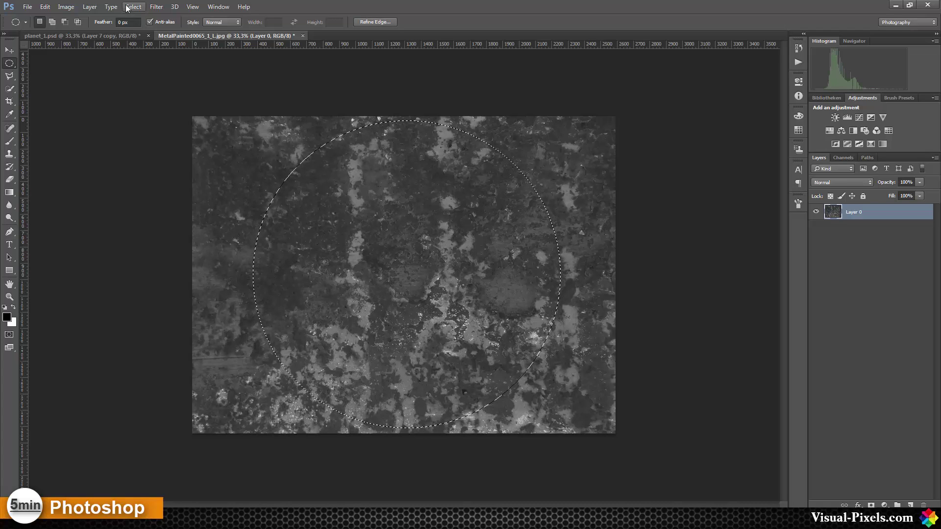
# - Apply the Spherize filter to the circular selection with an amount of 100% in Normal mode
pyautogui.click(155, 7)
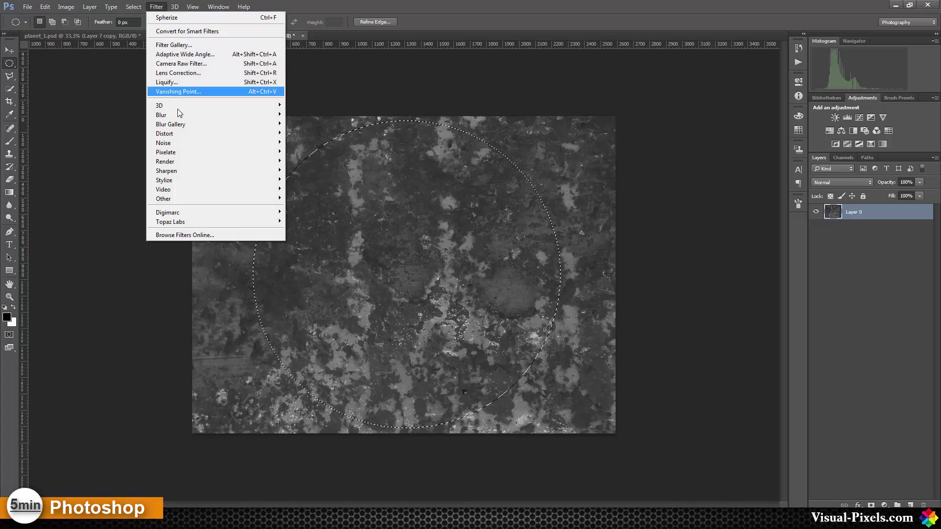
pyautogui.moveTo(184, 137)
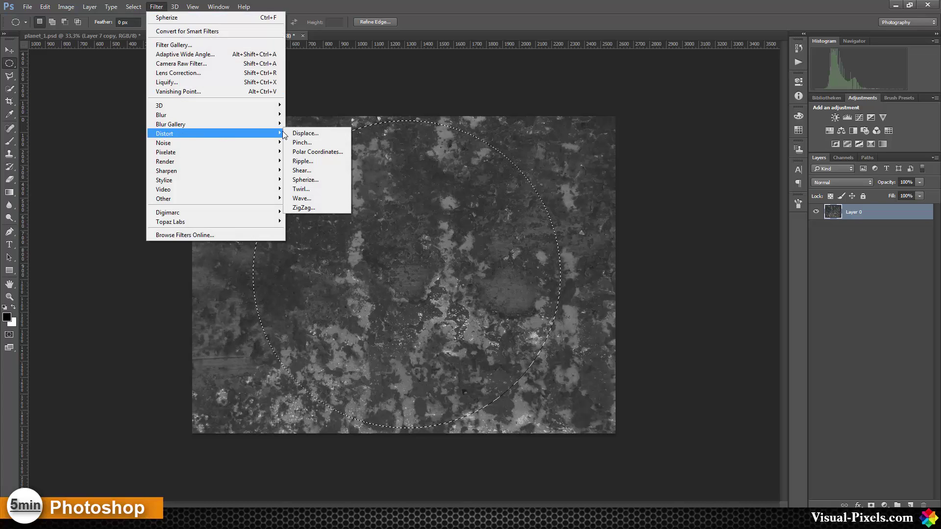
pyautogui.click(323, 180)
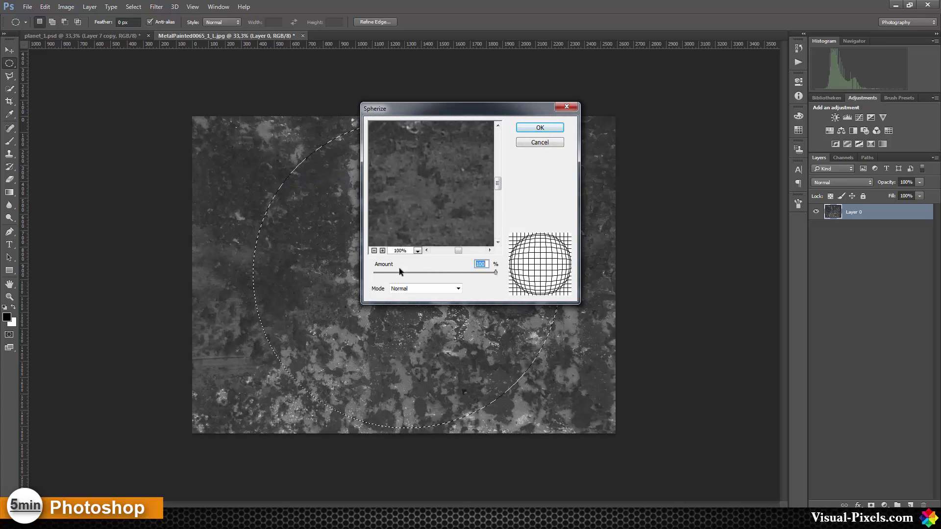
pyautogui.click(540, 128)
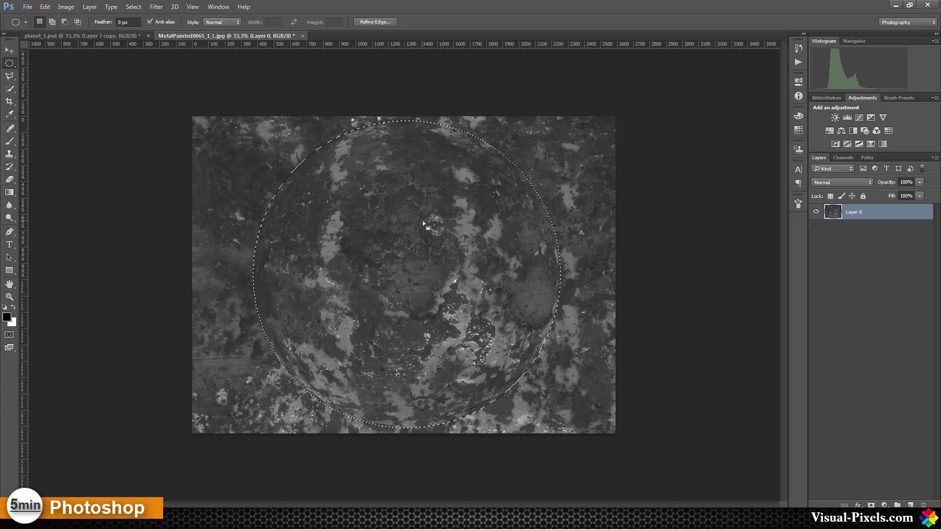
# - Copy the spherized circle to a new layer and hide the original texture layer, Layer 0
pyautogui.rightClick(422, 221)
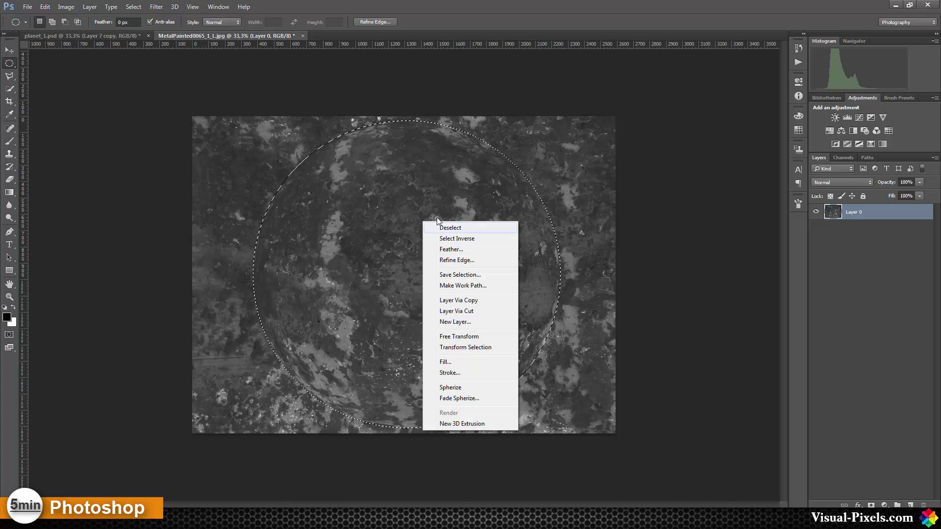
pyautogui.click(456, 301)
pyautogui.click(816, 228)
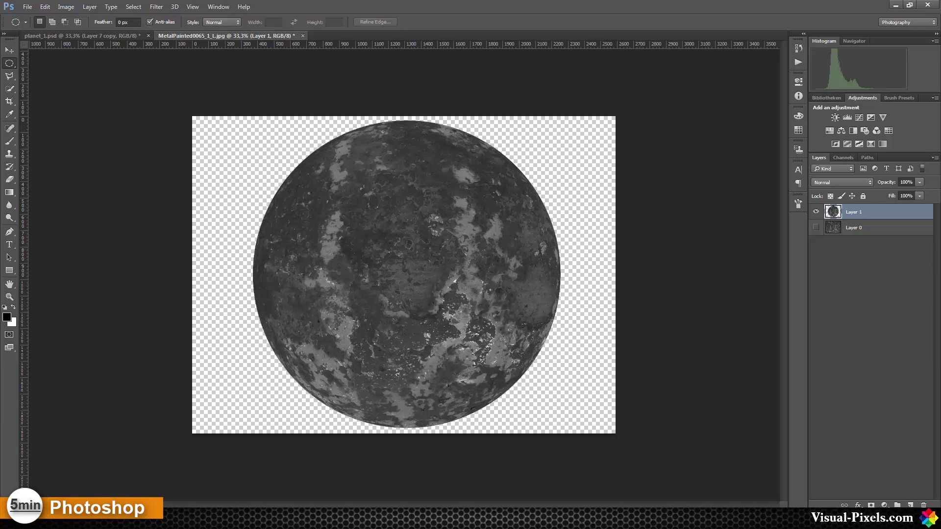
# - Apply Brightness/Contrast to the sphere on Layer 1 with brightness 47 and contrast 100
pyautogui.click(66, 7)
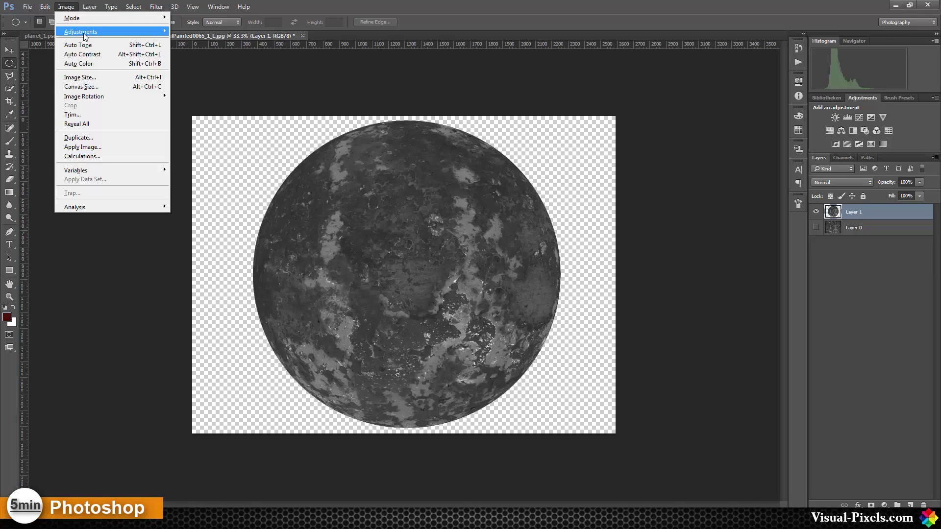
pyautogui.moveTo(92, 34)
pyautogui.click(196, 32)
pyautogui.moveTo(448, 198); pyautogui.dragTo(499, 197)
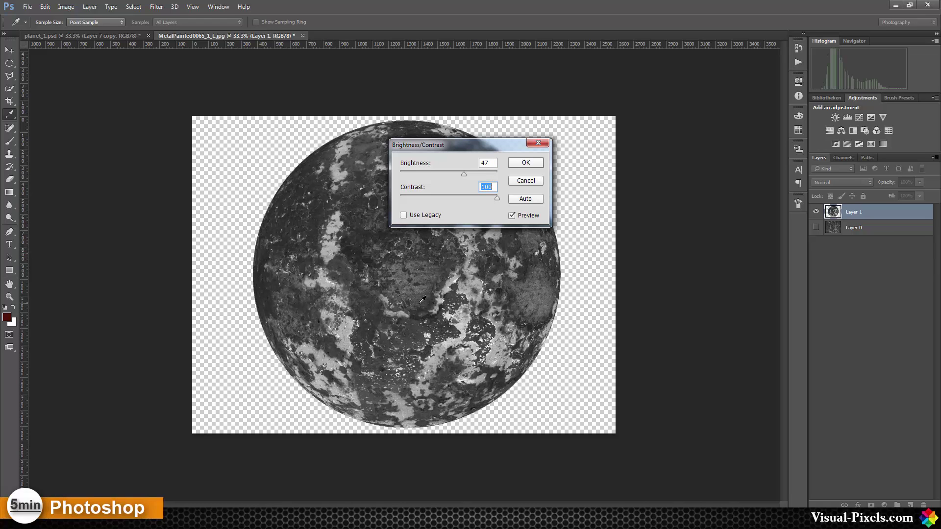
pyautogui.click(525, 163)
pyautogui.press('m')
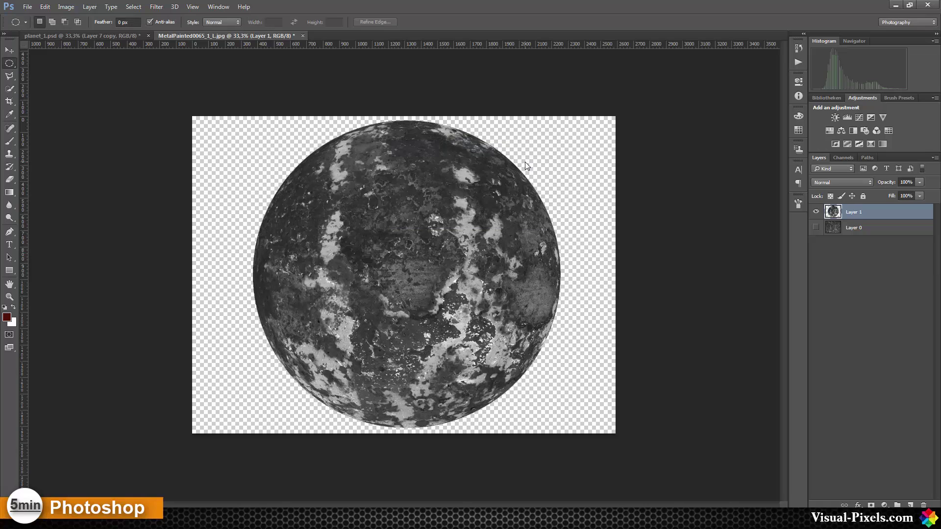
# - Add a Color Balance adjustment layer and set the highlights' Yellow-Blue value to -51
pyautogui.click(841, 131)
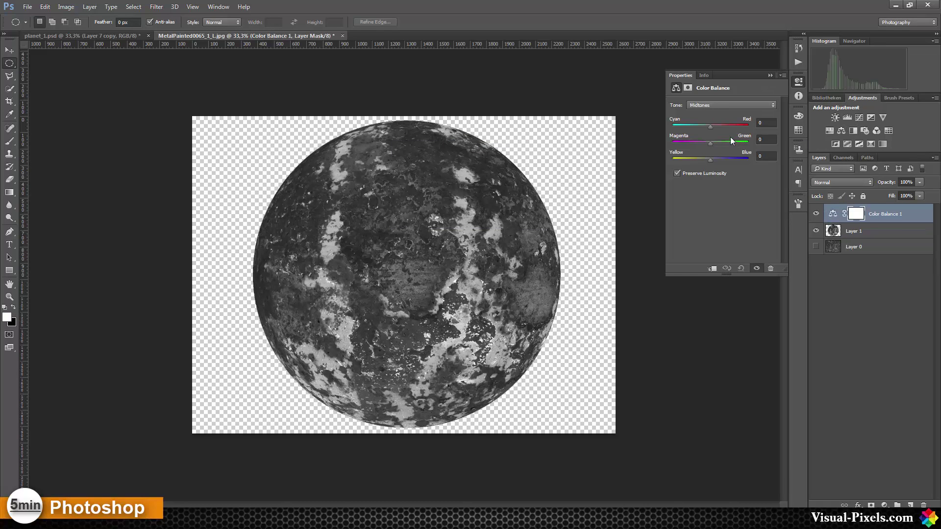
pyautogui.click(710, 104)
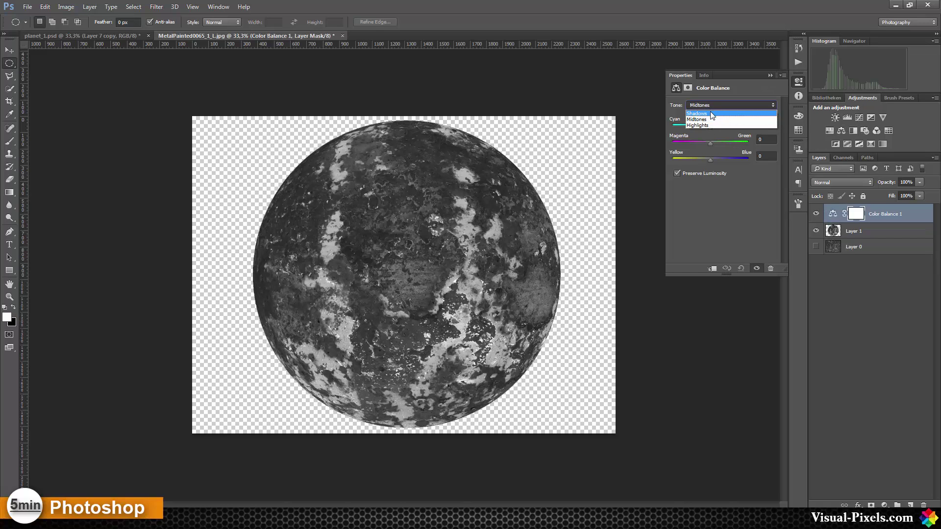
pyautogui.click(712, 125)
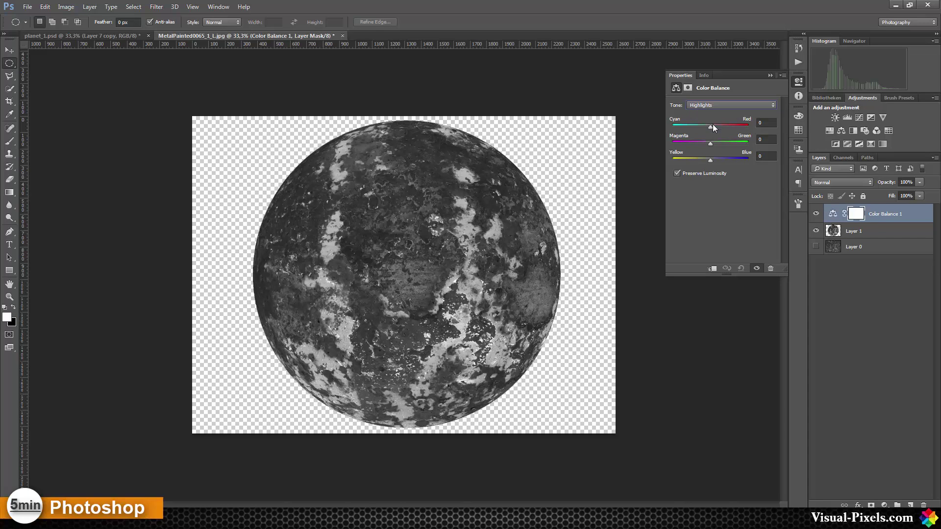
pyautogui.moveTo(709, 164); pyautogui.dragTo(695, 165)
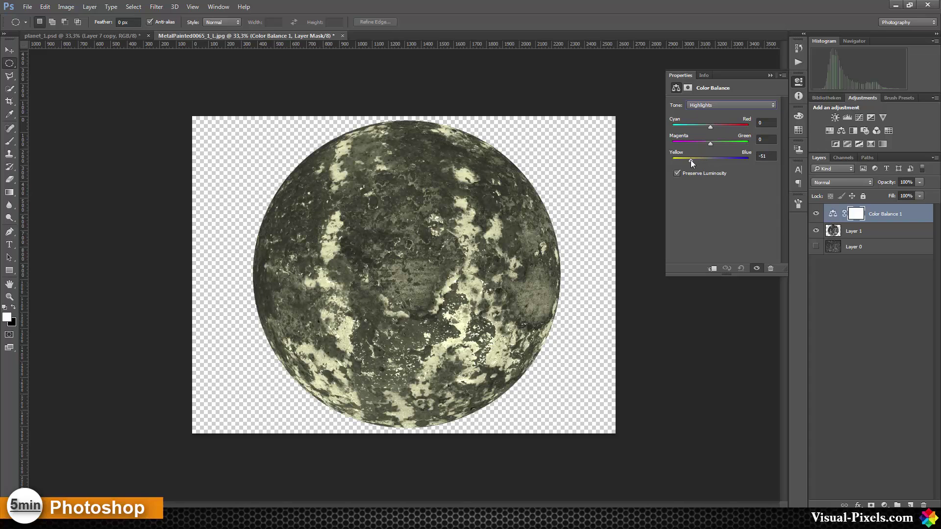
# - Set the Color Balance midtones to +53 for Cyan-Red and -36 for Yellow-Blue
pyautogui.click(715, 105)
pyautogui.click(714, 119)
pyautogui.moveTo(710, 126); pyautogui.dragTo(730, 128)
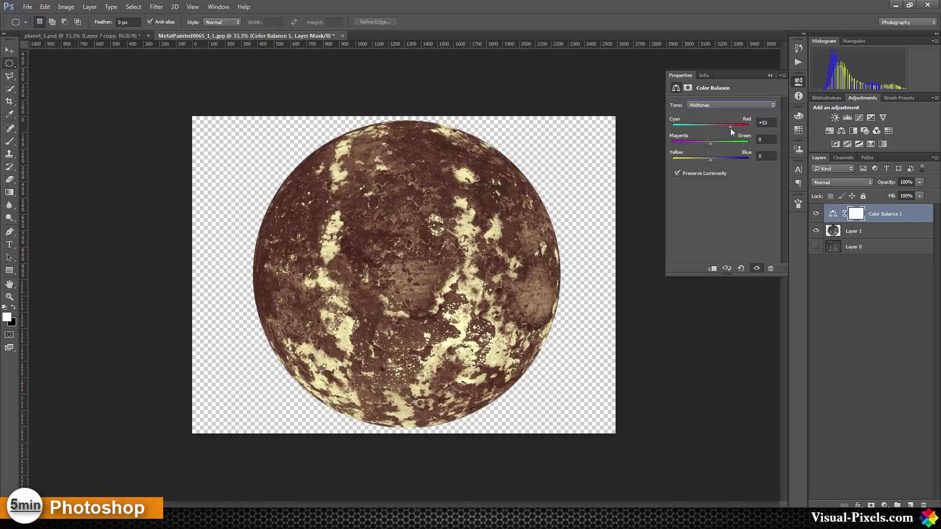
pyautogui.moveTo(706, 160); pyautogui.dragTo(695, 163)
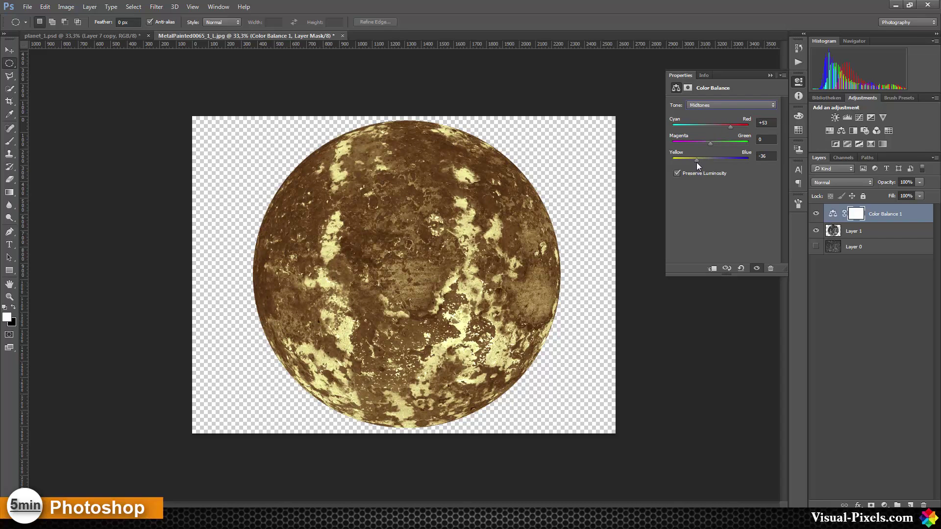
# - Set the Color Balance shadows to +26 for Cyan-Red and -47 for Yellow-Blue, and collapse the adjustment's properties
pyautogui.click(728, 104)
pyautogui.click(714, 112)
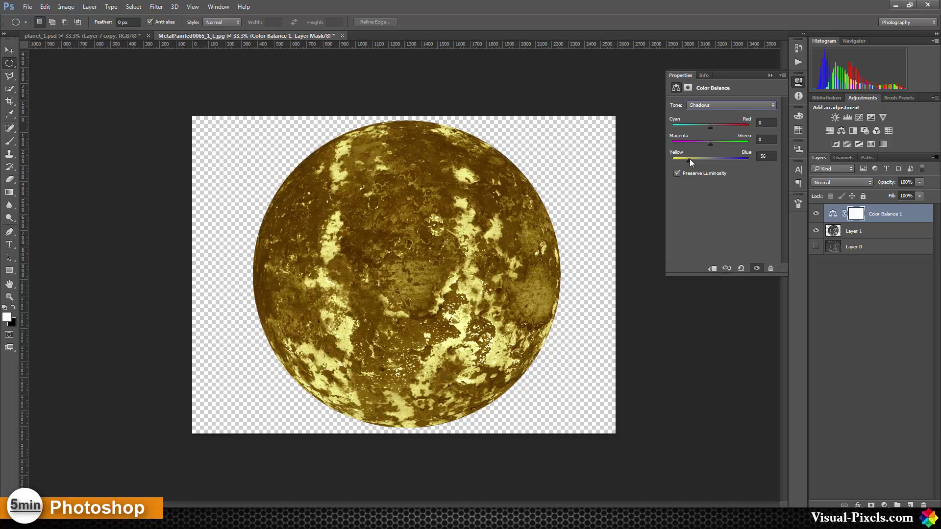
pyautogui.moveTo(692, 158); pyautogui.dragTo(694, 158)
pyautogui.moveTo(710, 125); pyautogui.dragTo(722, 126)
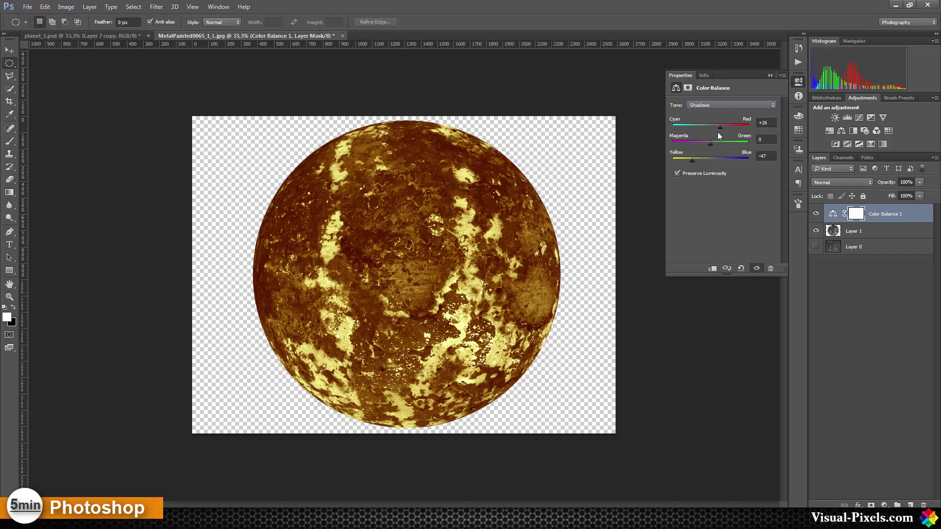
pyautogui.click(798, 81)
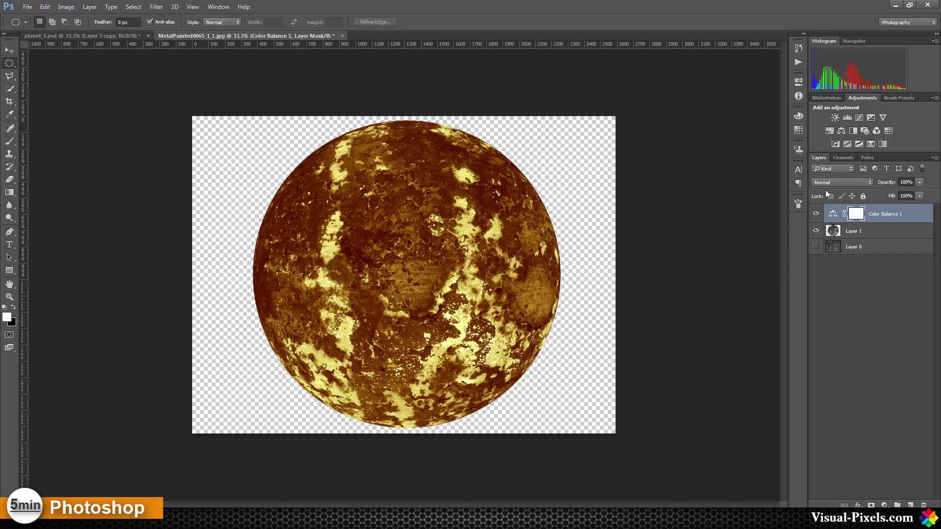
# - Select the dark tones of Layer 1 with Color Range, using sampled colors and a fuzziness of 131
pyautogui.click(857, 236)
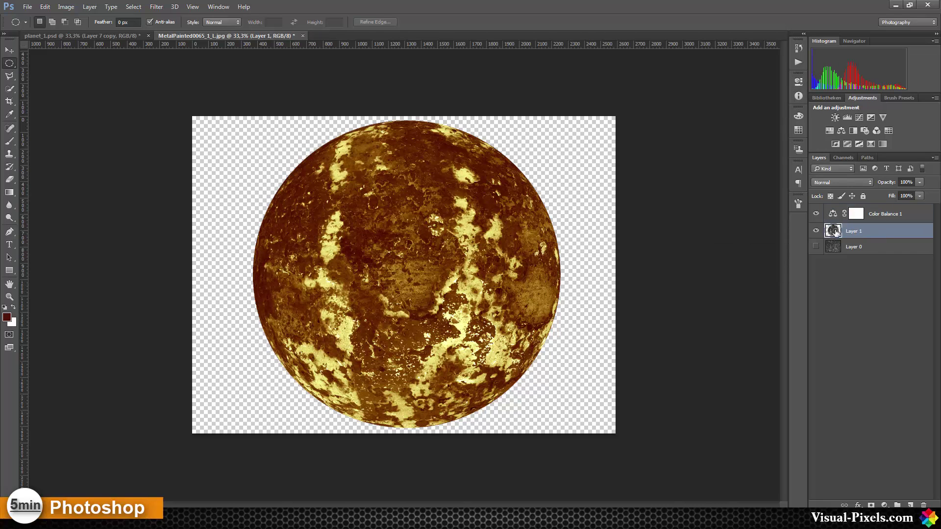
pyautogui.click(137, 7)
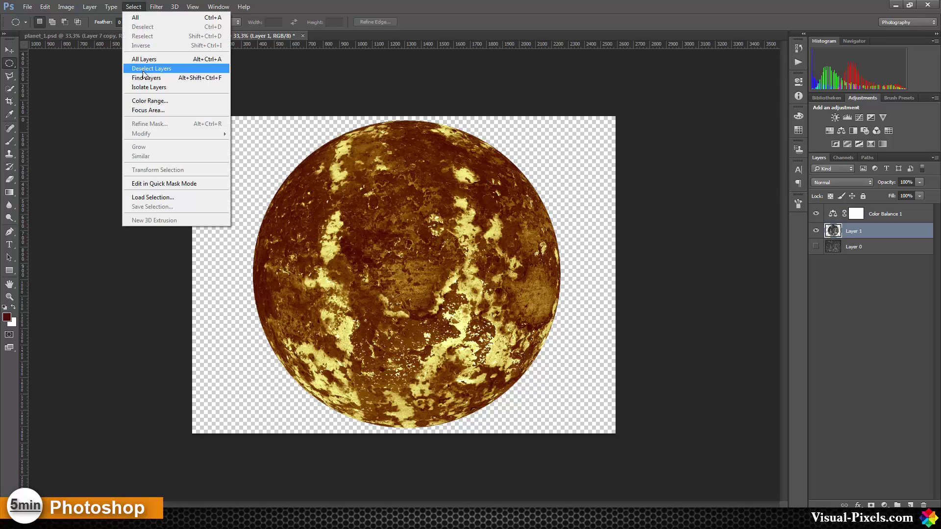
pyautogui.click(152, 100)
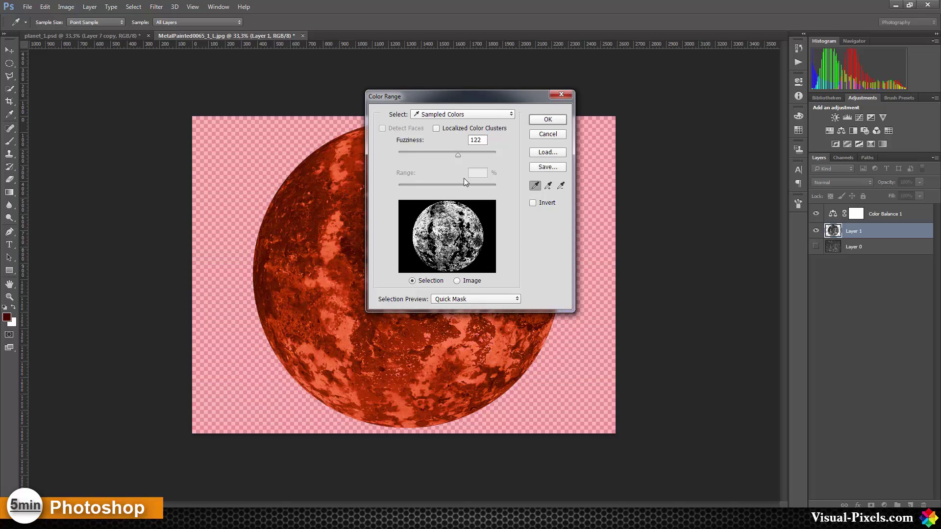
pyautogui.moveTo(458, 155); pyautogui.dragTo(462, 156)
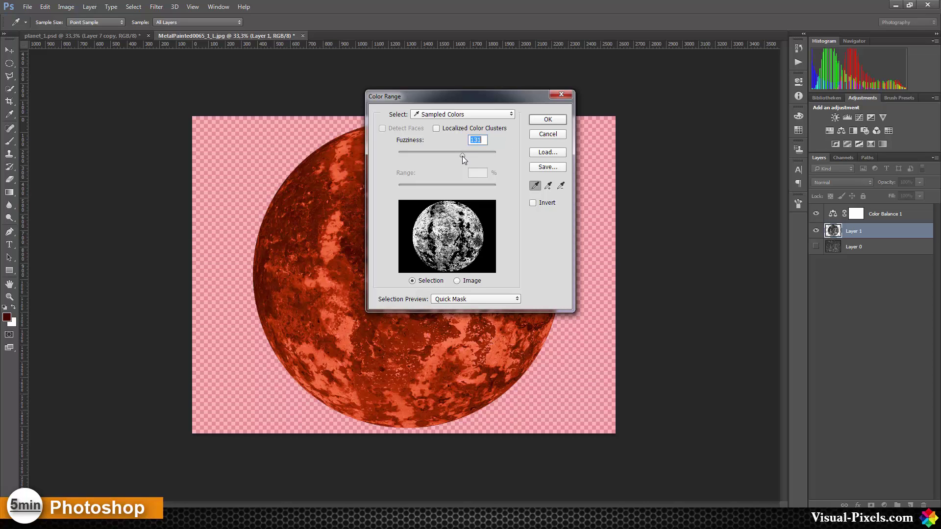
pyautogui.click(557, 121)
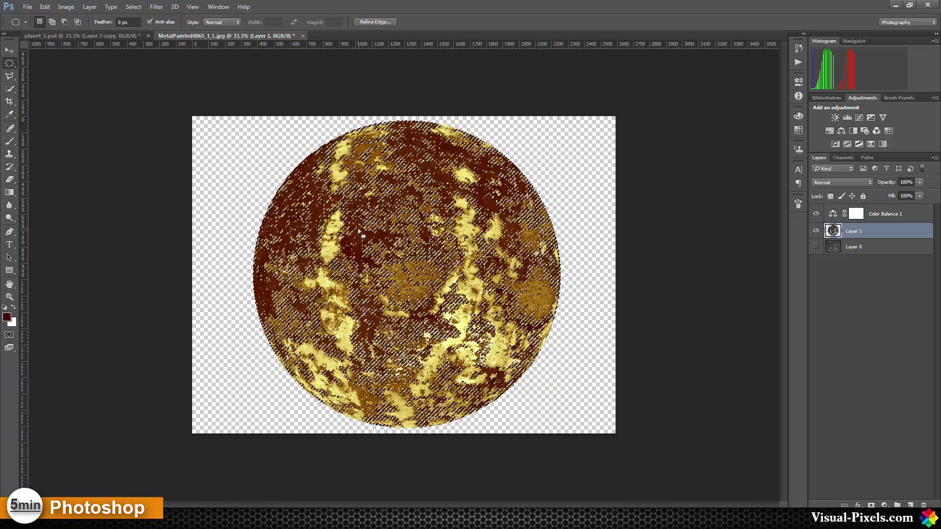
# - Copy the selected tones to a new layer above Layer 1, clear any selection, and invert the new layer's colors
pyautogui.hotkey('ctrl', 'j')
pyautogui.hotkey('ctrl', 'd')
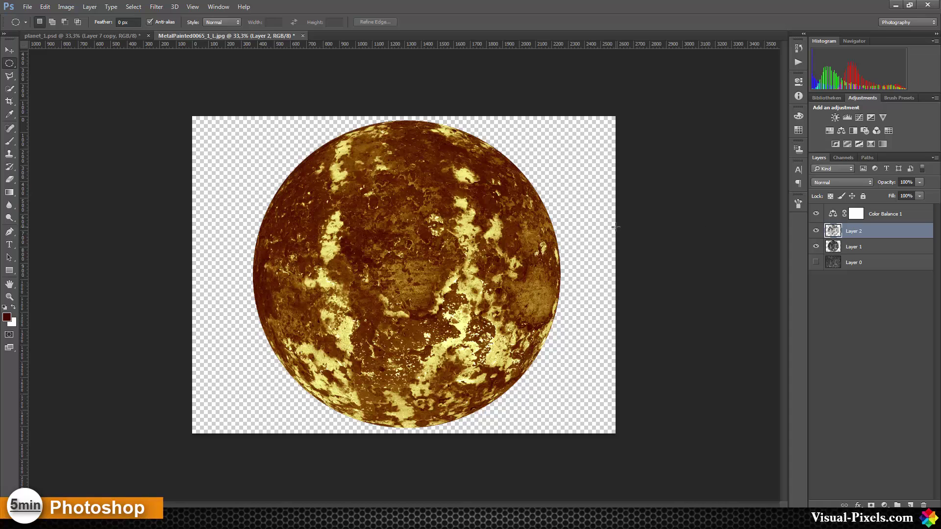
pyautogui.hotkey('ctrl', 'i')
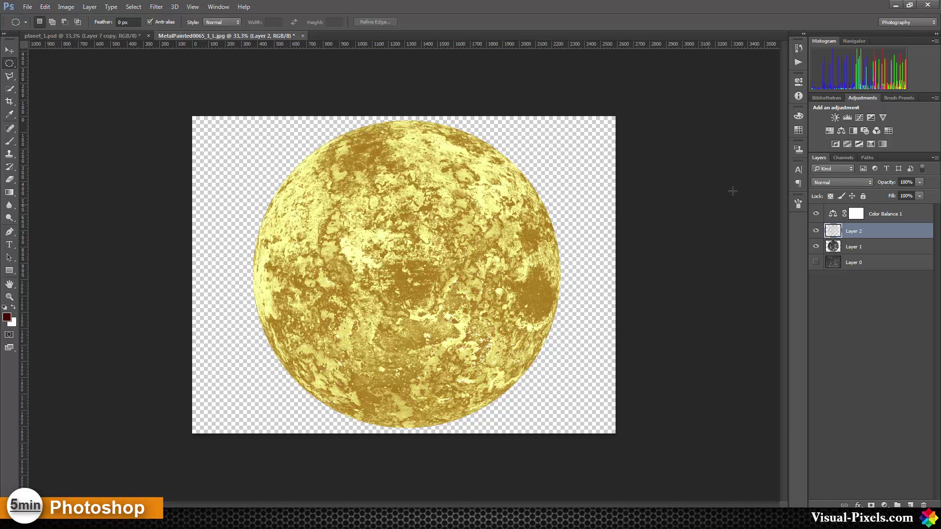
# - Strongly desaturate Layer 2 with a Hue/Saturation adjustment
pyautogui.click(66, 7)
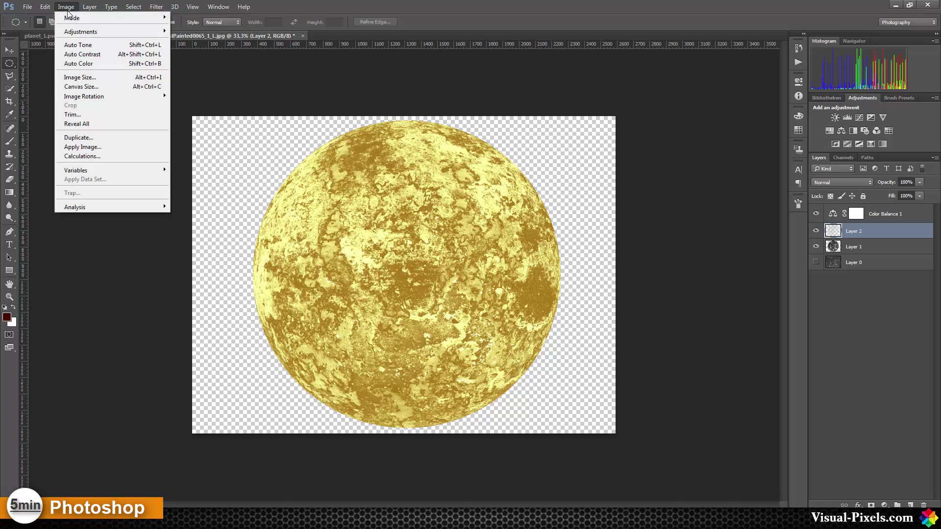
pyautogui.moveTo(81, 32)
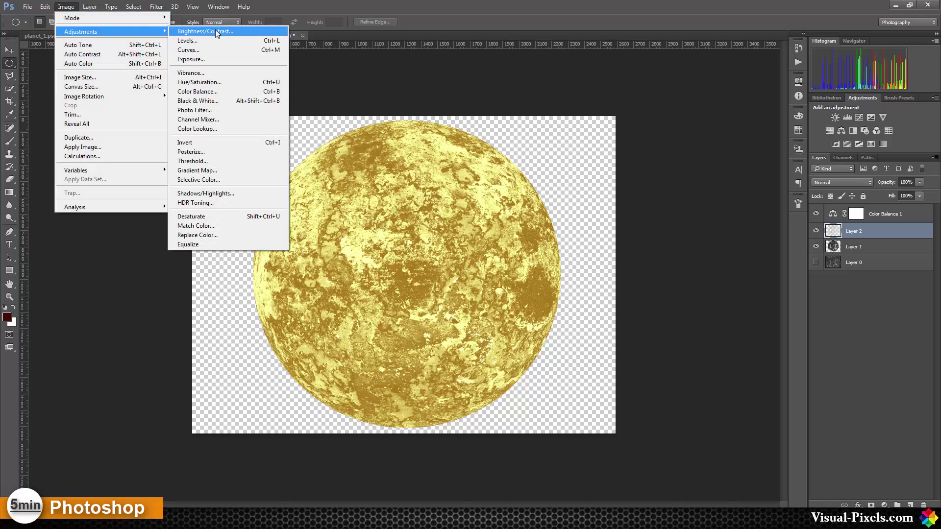
pyautogui.click(210, 83)
pyautogui.moveTo(447, 209); pyautogui.dragTo(384, 210)
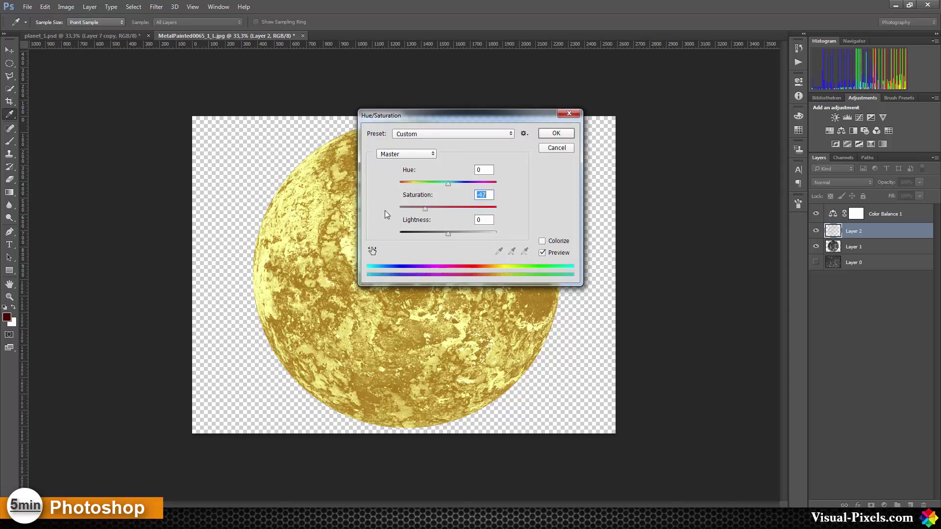
pyautogui.click(548, 136)
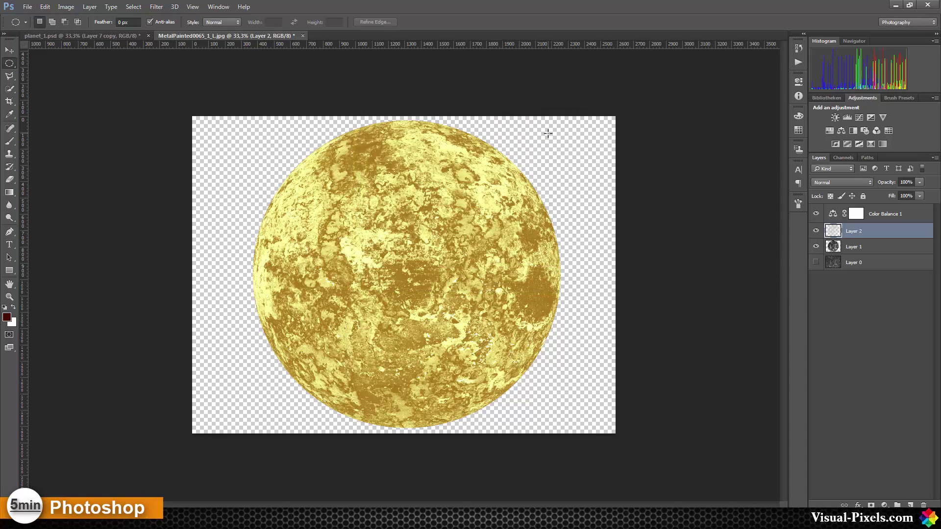
# - Set the opacity of Layer 2 to 21%
pyautogui.click(920, 183)
pyautogui.moveTo(883, 193); pyautogui.dragTo(879, 193)
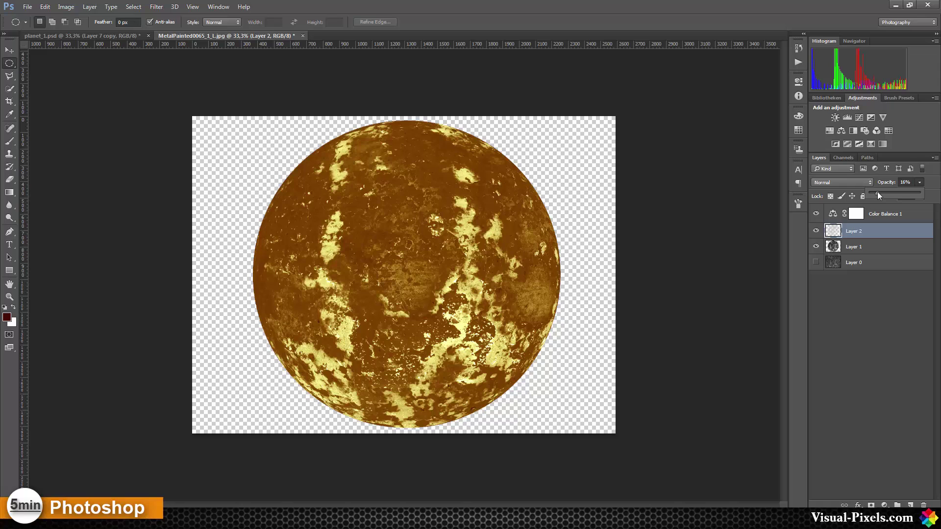
pyautogui.moveTo(878, 192); pyautogui.dragTo(880, 193)
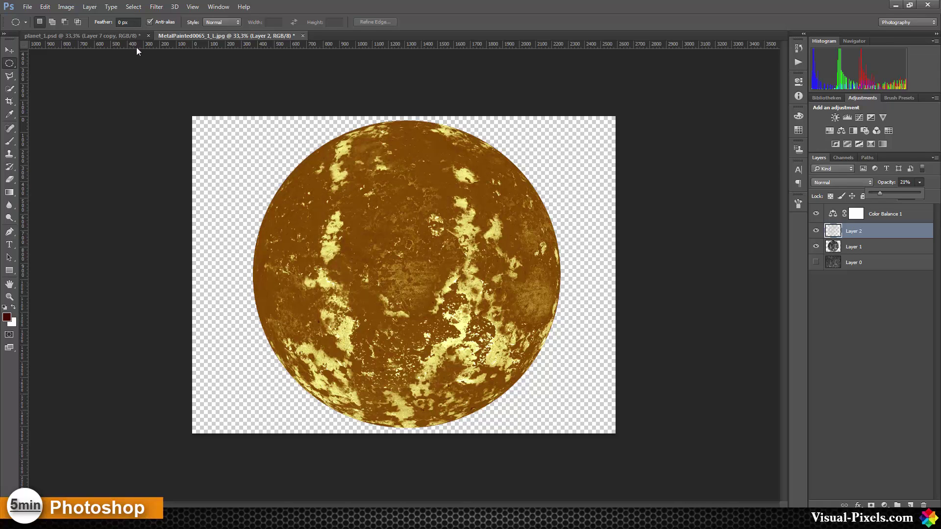
pyautogui.click(157, 6)
pyautogui.moveTo(180, 114)
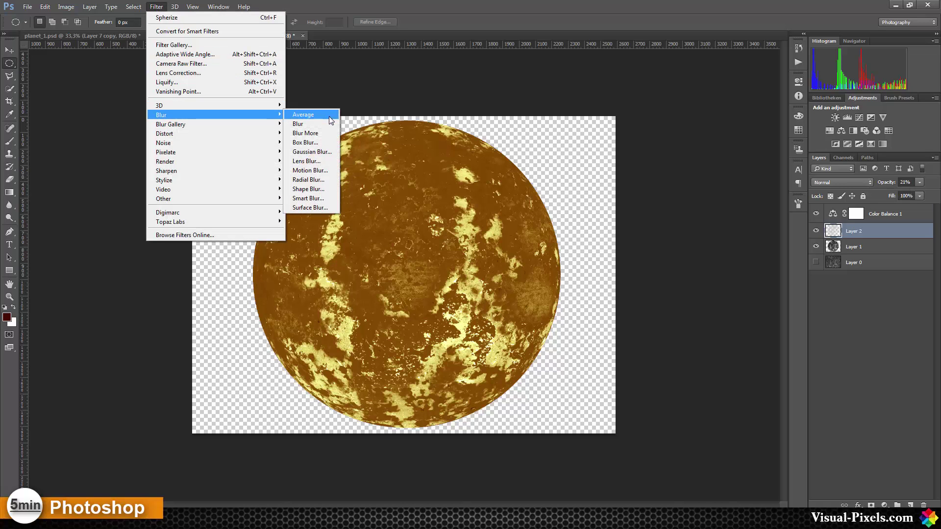
pyautogui.click(321, 125)
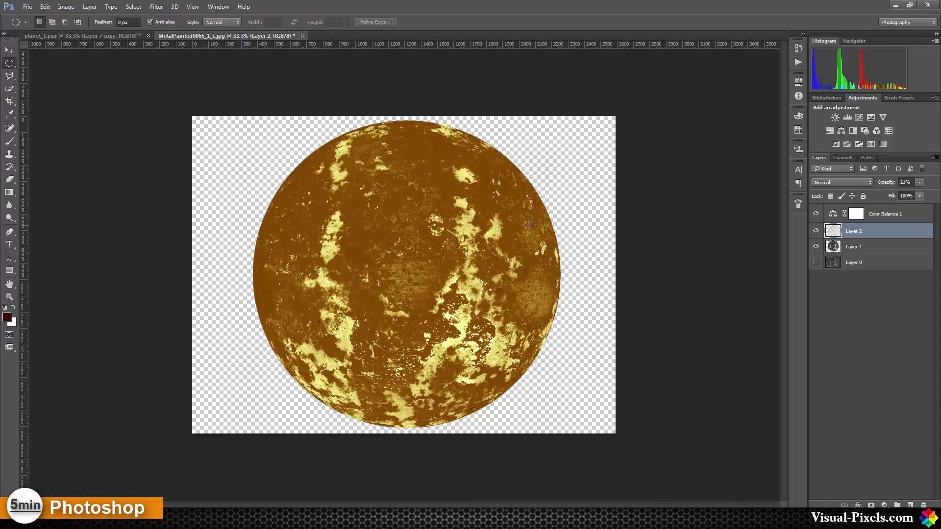
pyautogui.click(175, 7)
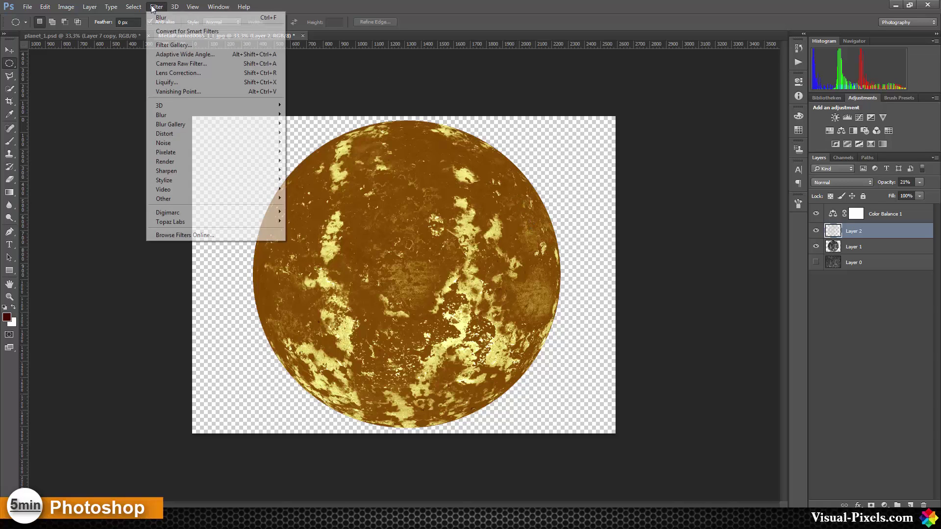
pyautogui.click(798, 48)
pyautogui.click(798, 48)
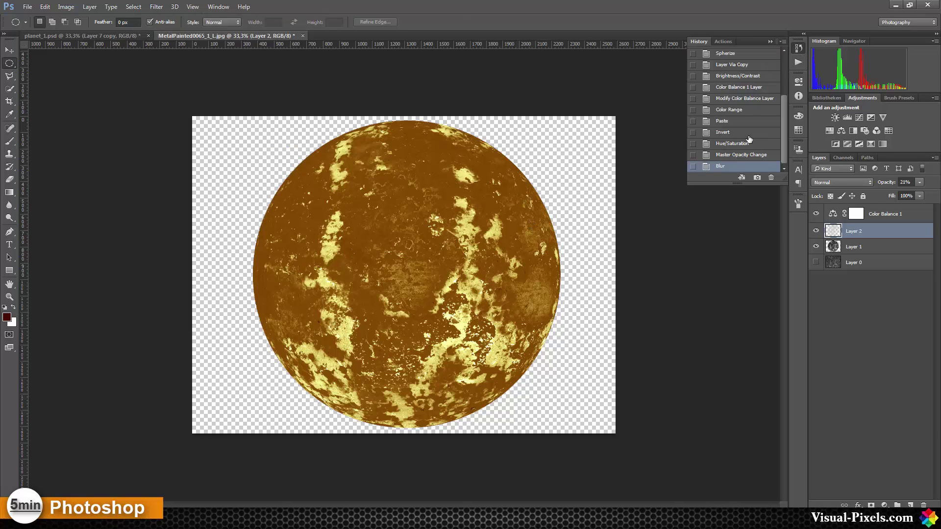
pyautogui.click(706, 155)
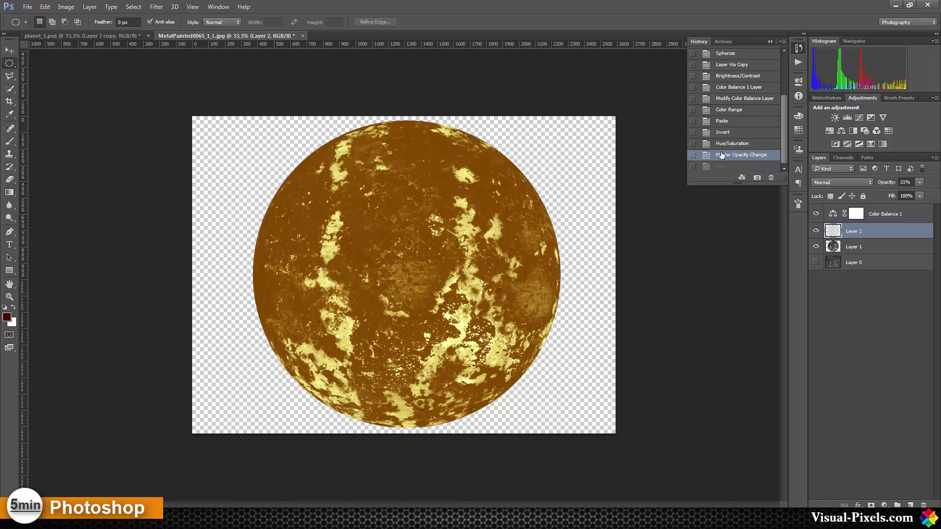
# - Apply a Gaussian Blur with a radius of 1.0 pixel to Layer 2
pyautogui.click(156, 6)
pyautogui.moveTo(180, 116)
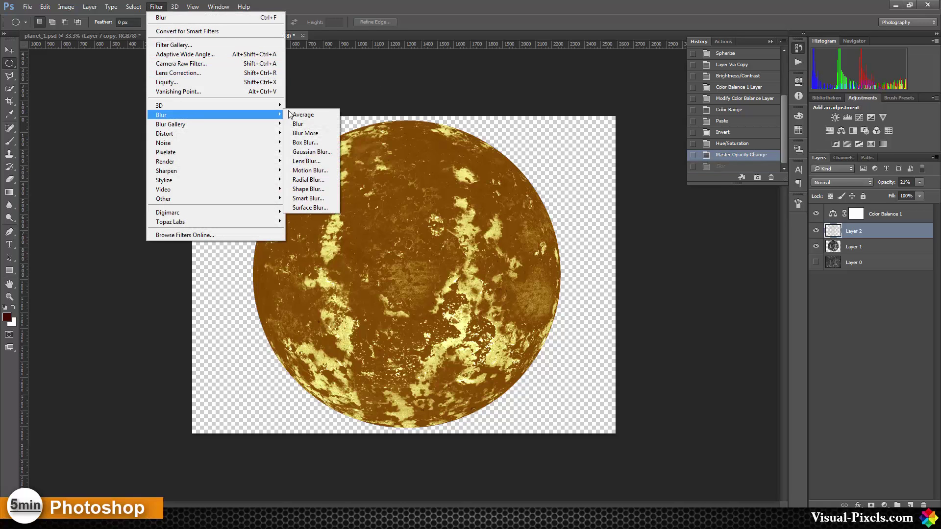
pyautogui.click(322, 152)
pyautogui.moveTo(604, 261); pyautogui.dragTo(572, 259)
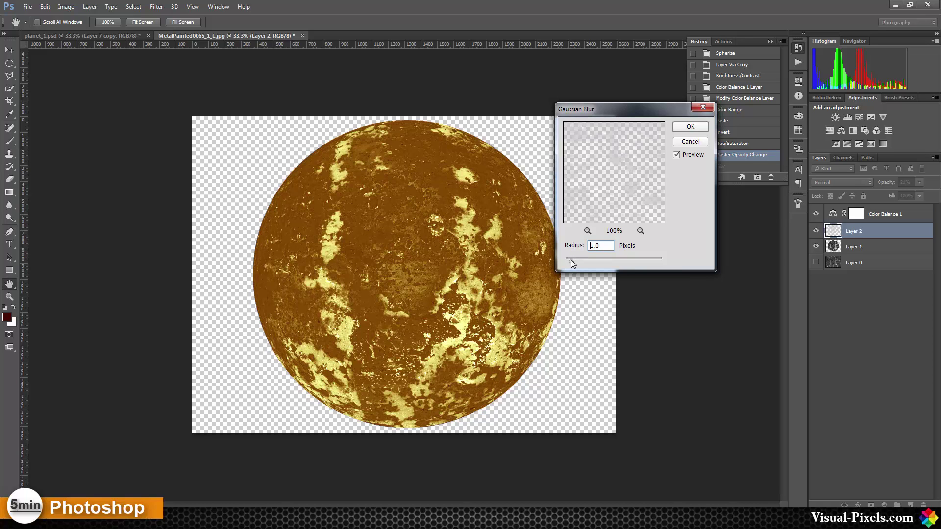
pyautogui.click(676, 129)
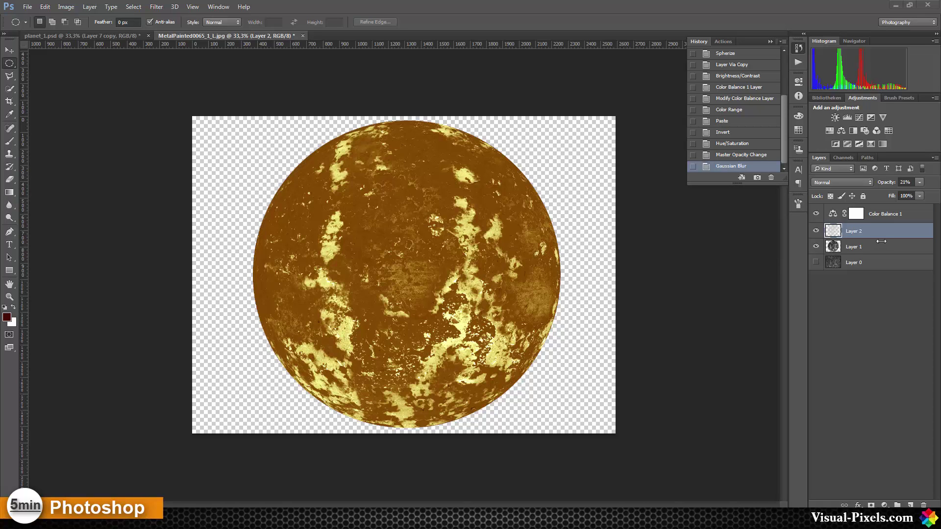
# - Duplicate Layer 2 and set up an Emboss filter on the copy with angle -45° and height 2 pixels
pyautogui.hotkey('ctrl', 'j')
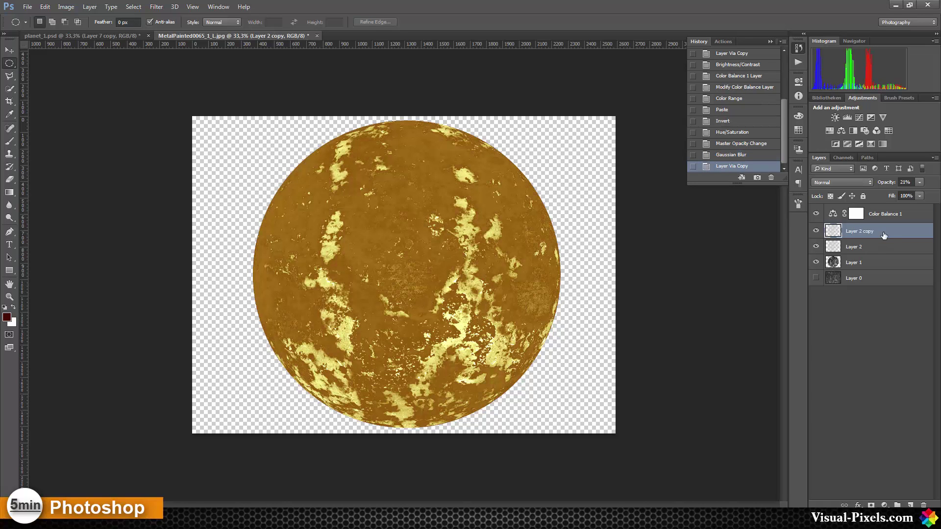
pyautogui.click(157, 8)
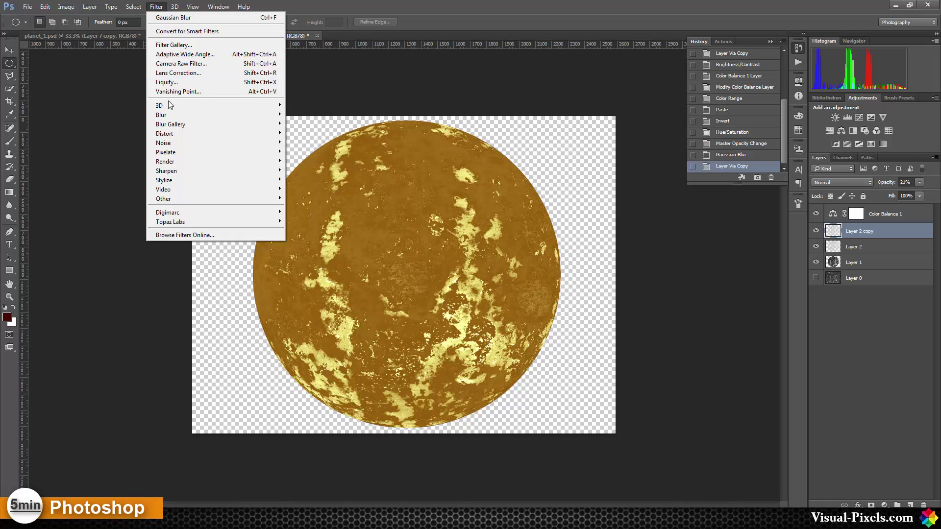
pyautogui.moveTo(190, 177)
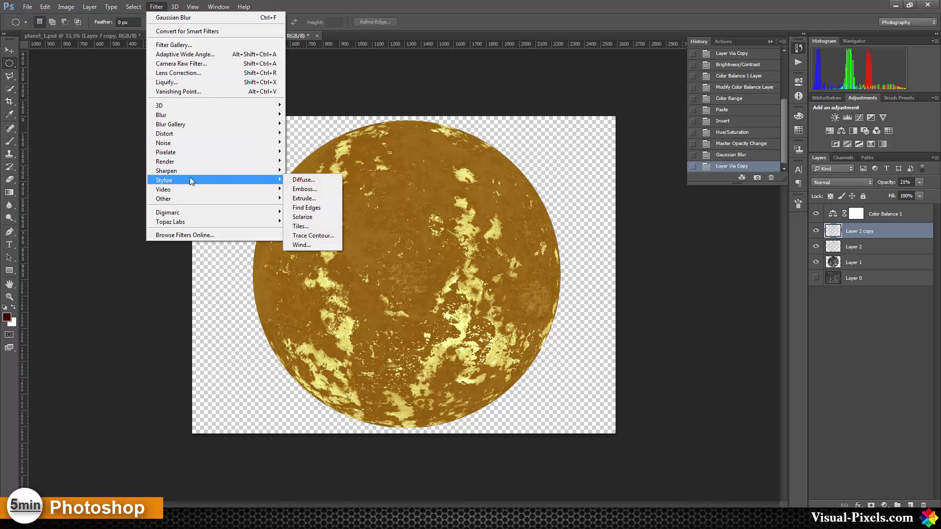
pyautogui.click(317, 188)
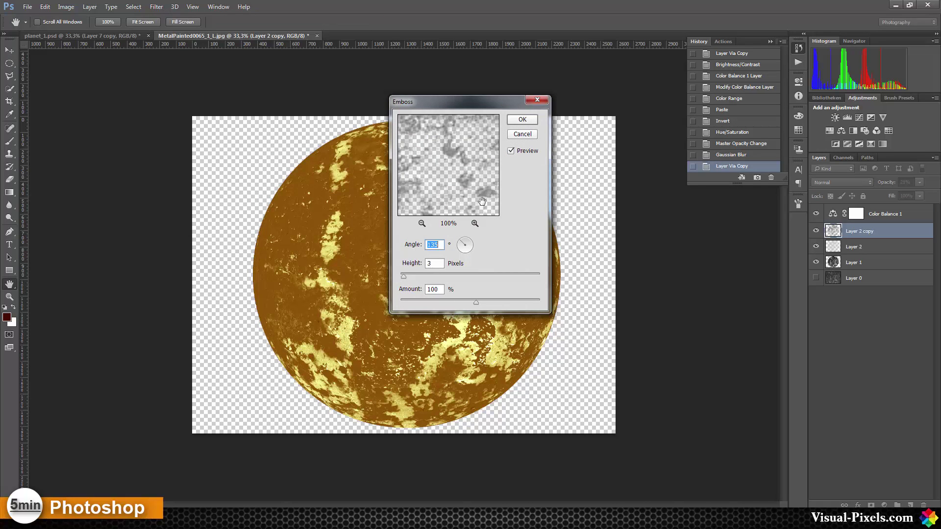
pyautogui.click(405, 277)
pyautogui.moveTo(404, 277); pyautogui.dragTo(402, 278)
pyautogui.click(472, 251)
pyautogui.moveTo(472, 252); pyautogui.dragTo(472, 251)
pyautogui.click(472, 251)
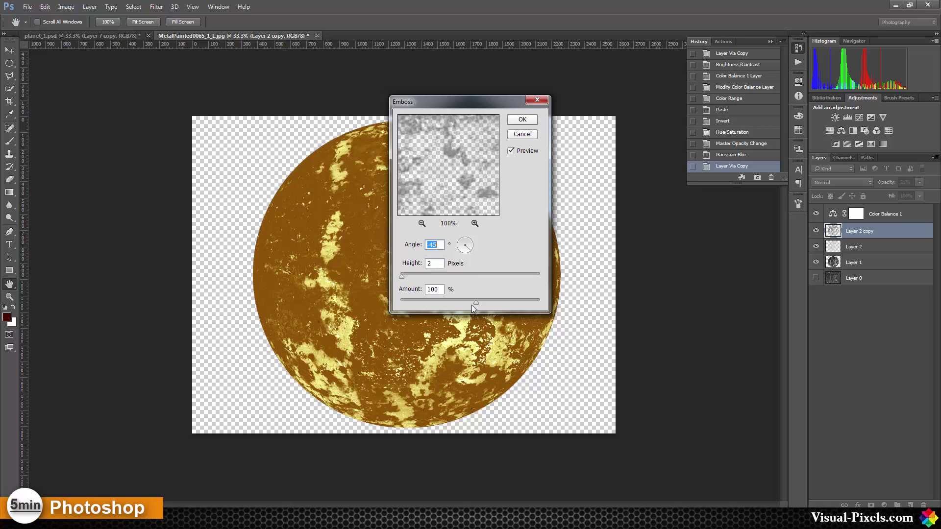
# - Apply the Emboss with an amount of 200% and set the opacity of Layer 2 copy to 33%
pyautogui.moveTo(474, 303); pyautogui.dragTo(513, 301)
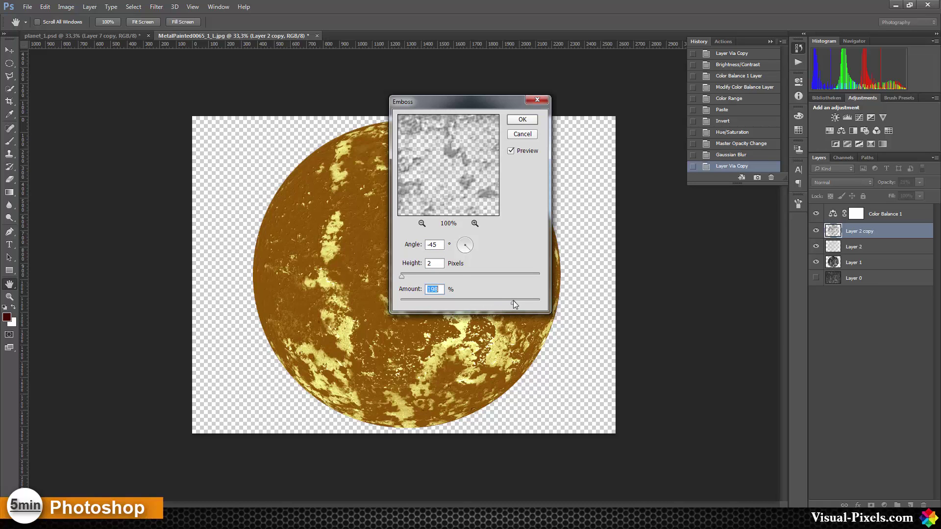
pyautogui.press('Up')
pyautogui.press('Up')
pyautogui.click(523, 119)
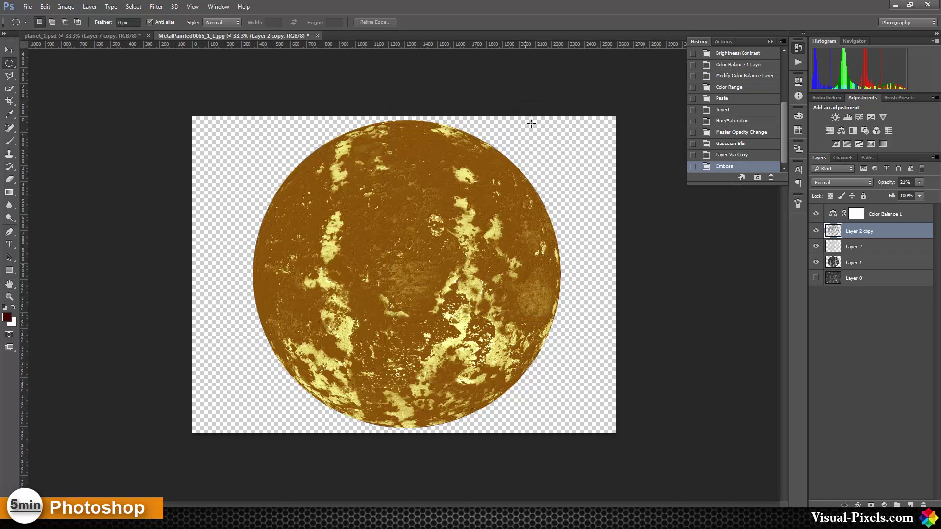
pyautogui.click(920, 182)
pyautogui.click(904, 192)
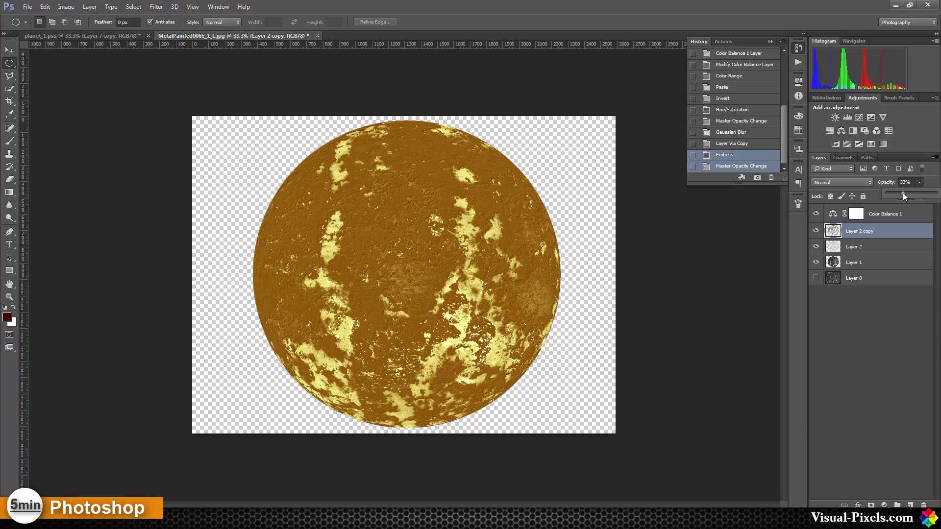
# - Emboss Layer 2 with angle -45°, height 7 pixels and amount 200%
pyautogui.click(882, 247)
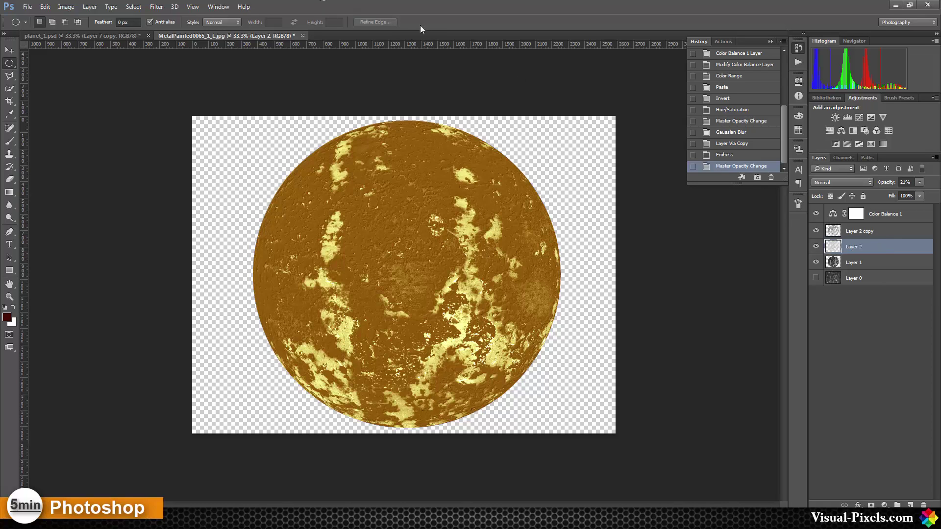
pyautogui.click(157, 6)
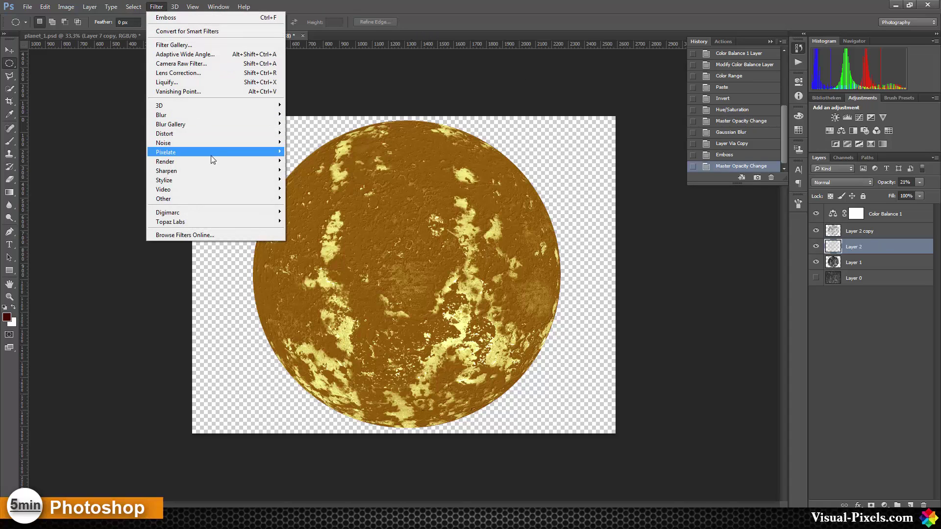
pyautogui.moveTo(211, 180)
pyautogui.click(299, 189)
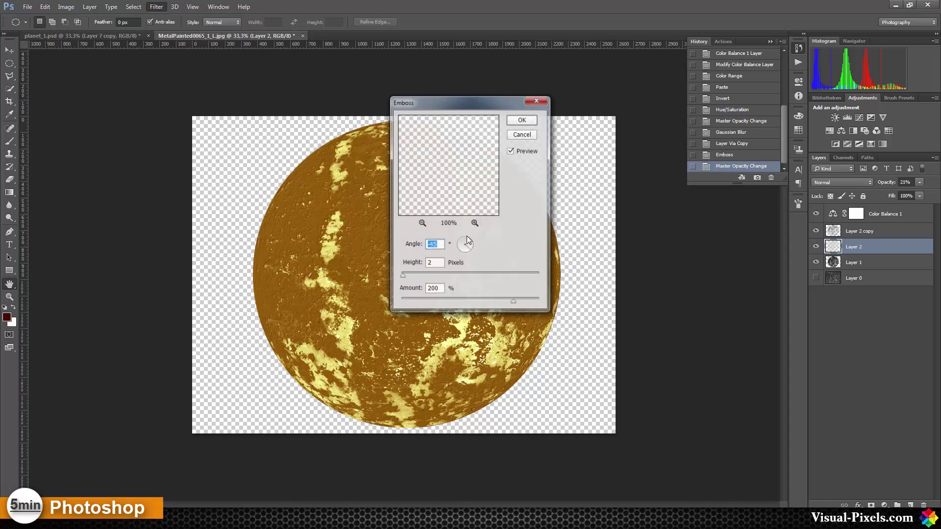
pyautogui.moveTo(406, 275); pyautogui.dragTo(411, 278)
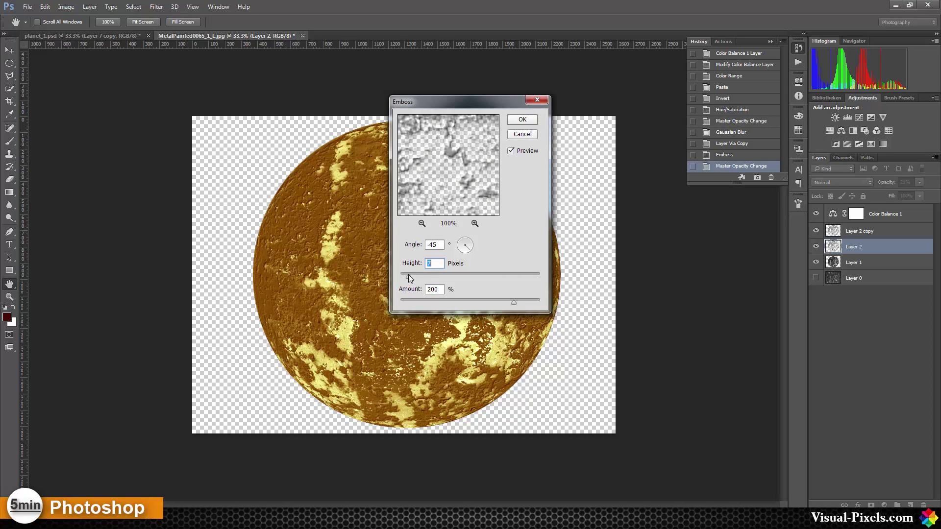
pyautogui.click(525, 119)
pyautogui.press('m')
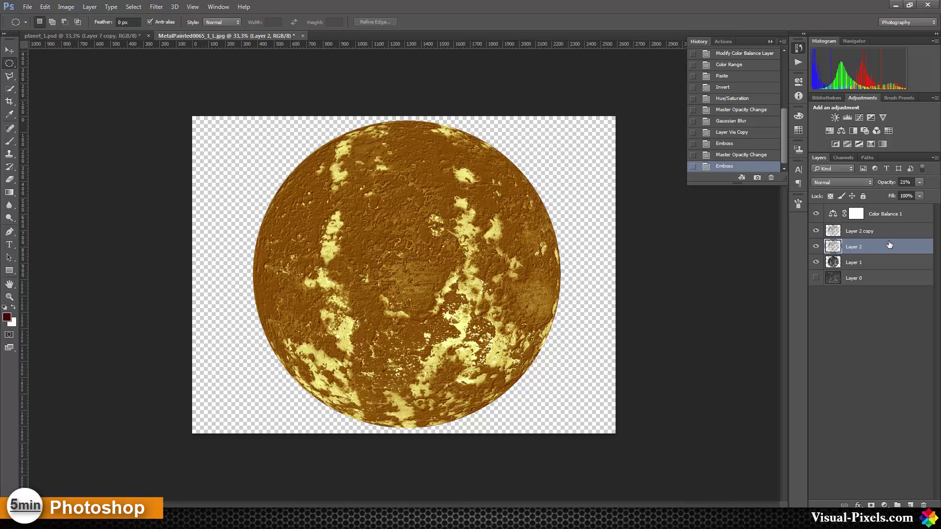
# - Duplicate Layer 1 and apply the last-used Emboss settings to the copy
pyautogui.click(875, 264)
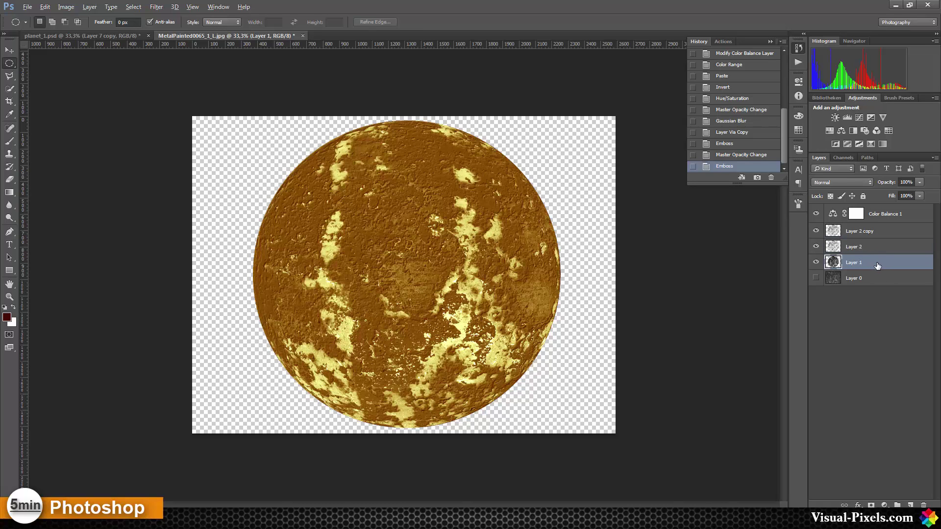
pyautogui.hotkey('ctrl', 'j')
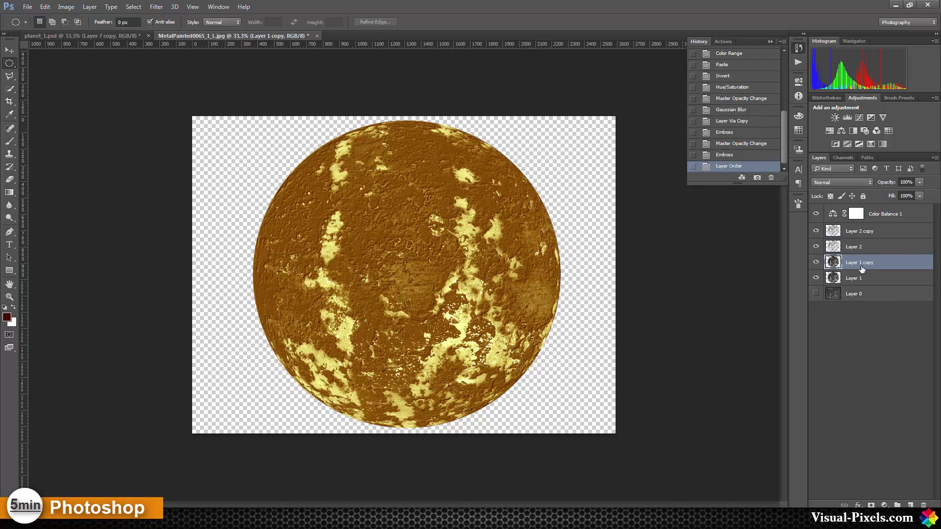
pyautogui.click(156, 6)
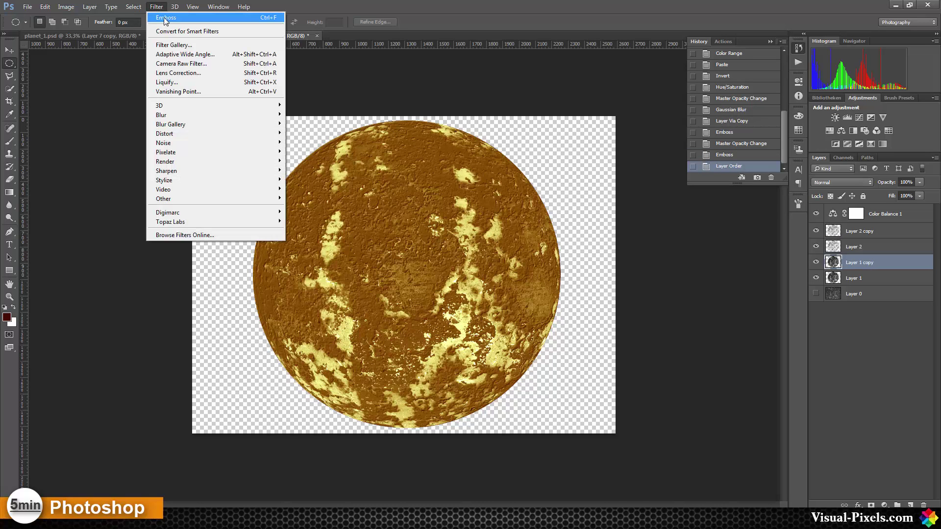
pyautogui.click(164, 18)
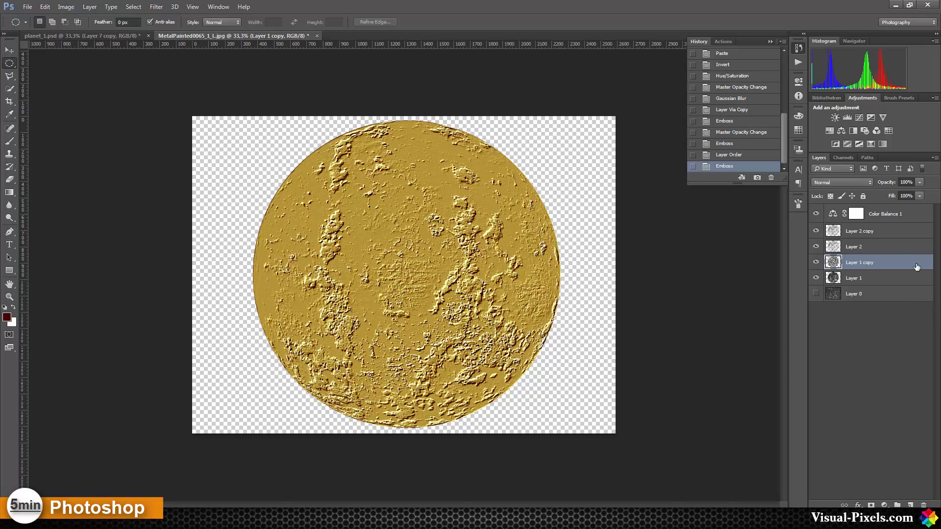
# - Set the blending mode of Layer 1 copy to Overlay
pyautogui.click(848, 180)
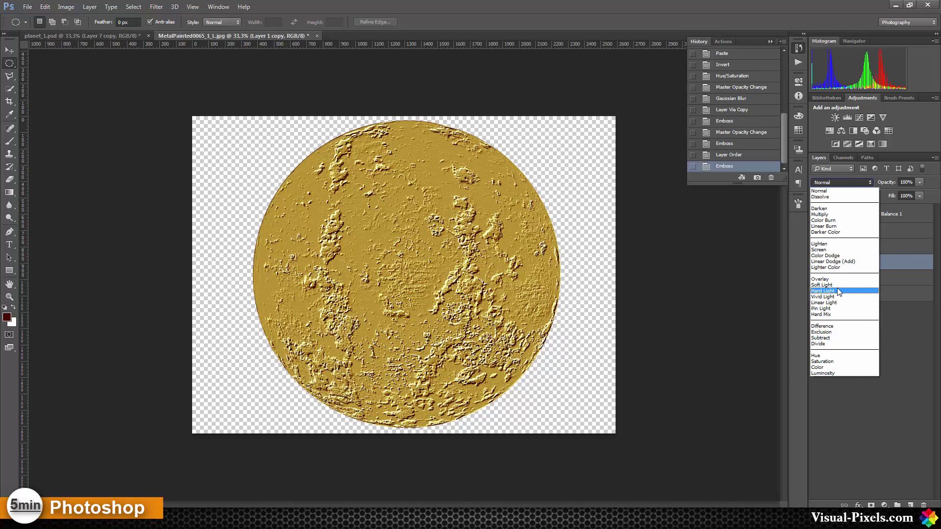
pyautogui.click(838, 279)
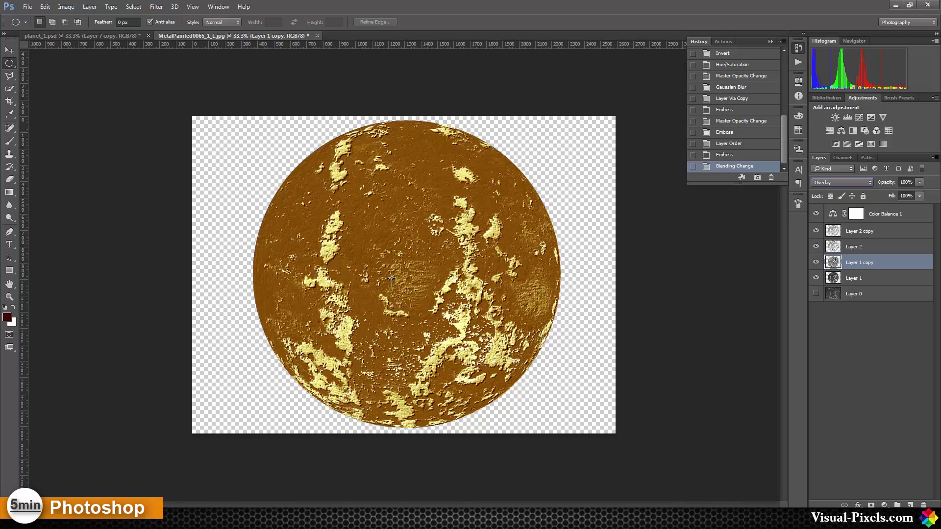
# - Set the blending mode of Layer 2 to Overlay and open the blending mode choices for Layer 2 copy
pyautogui.click(893, 247)
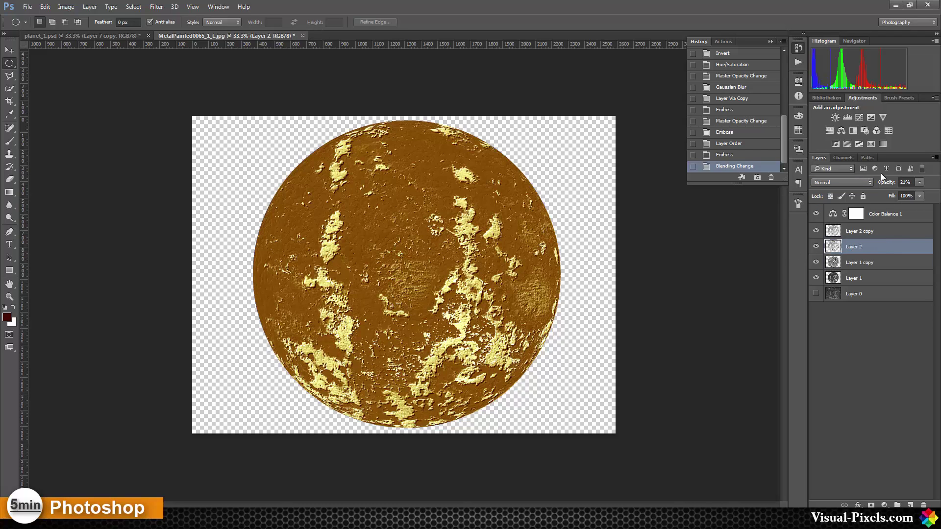
pyautogui.click(854, 181)
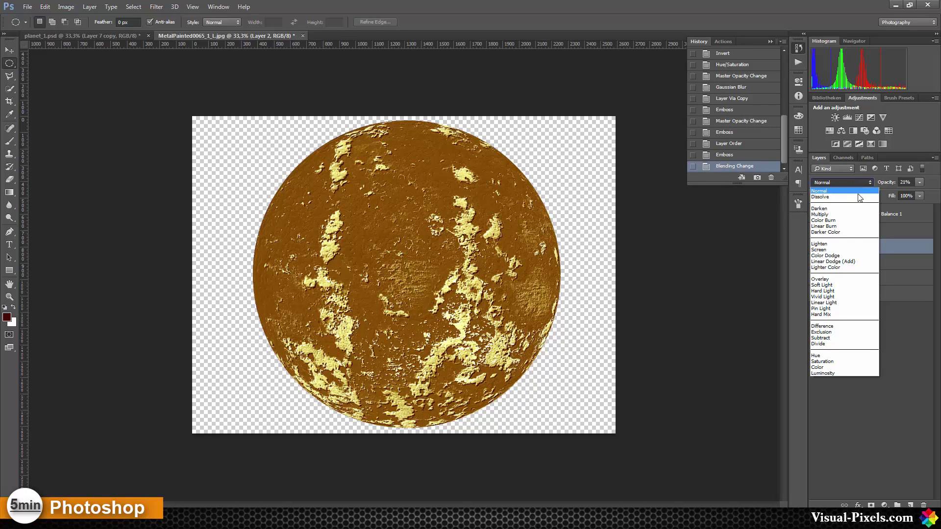
pyautogui.click(851, 279)
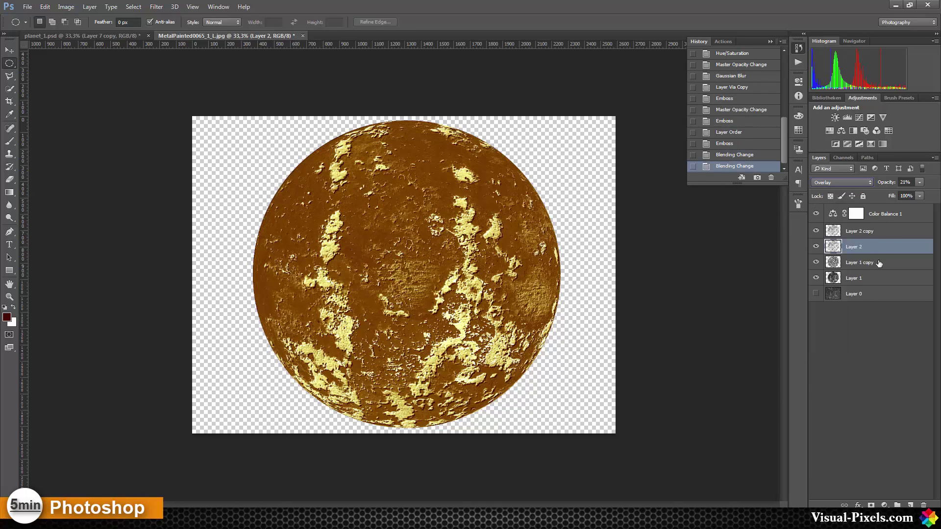
pyautogui.click(880, 233)
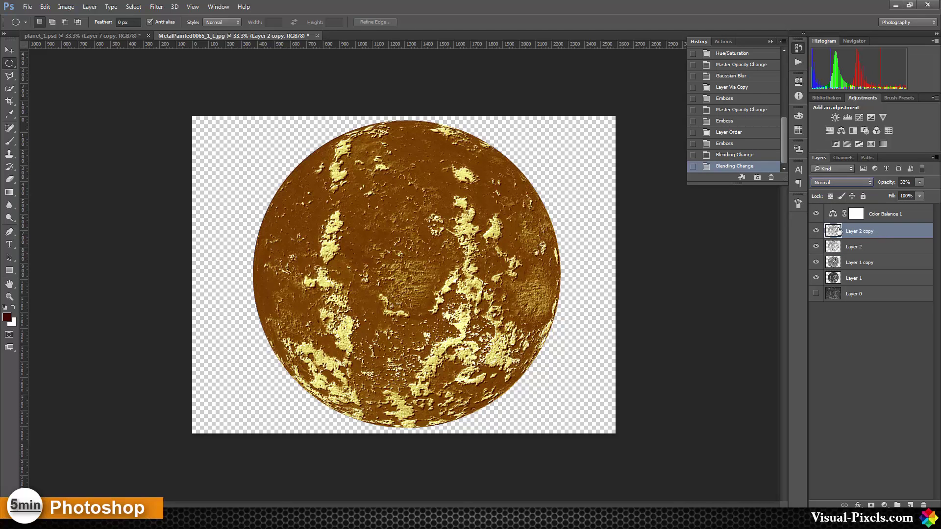
pyautogui.click(870, 182)
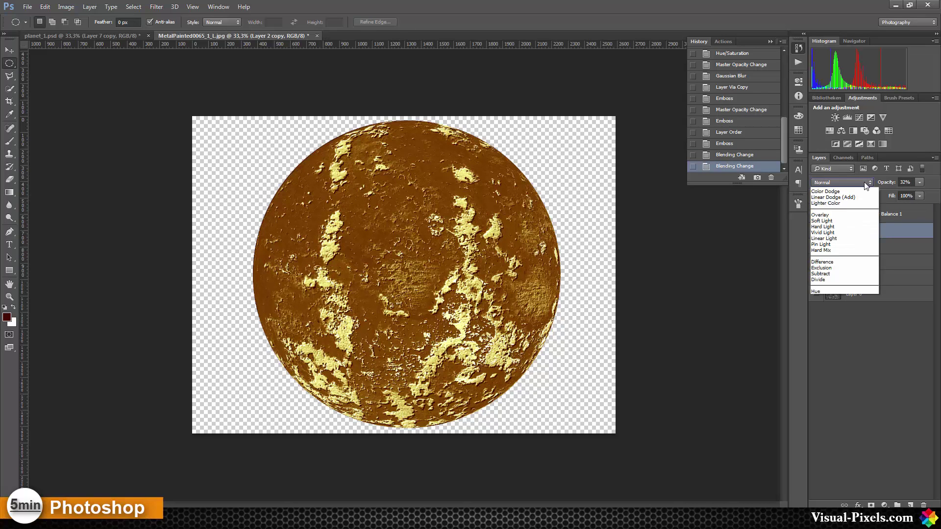
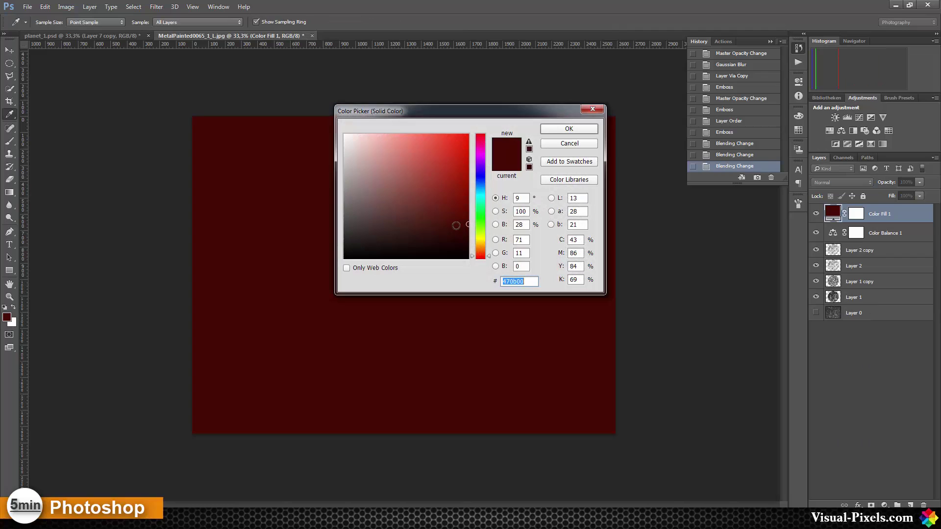
# - Set the colour of the new solid colour fill layer to orange d17000
pyautogui.click(481, 242)
pyautogui.moveTo(480, 242); pyautogui.dragTo(481, 243)
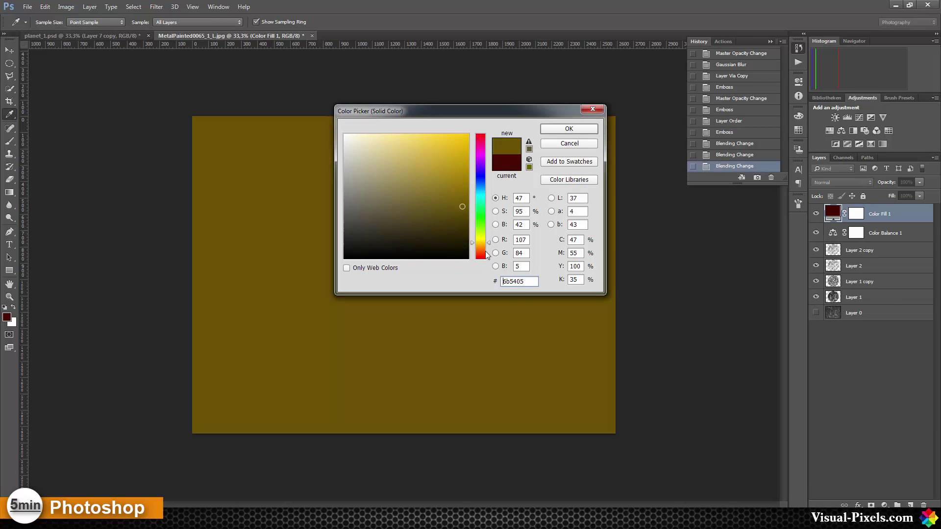
pyautogui.moveTo(525, 281); pyautogui.dragTo(502, 281)
pyautogui.write('d17000')
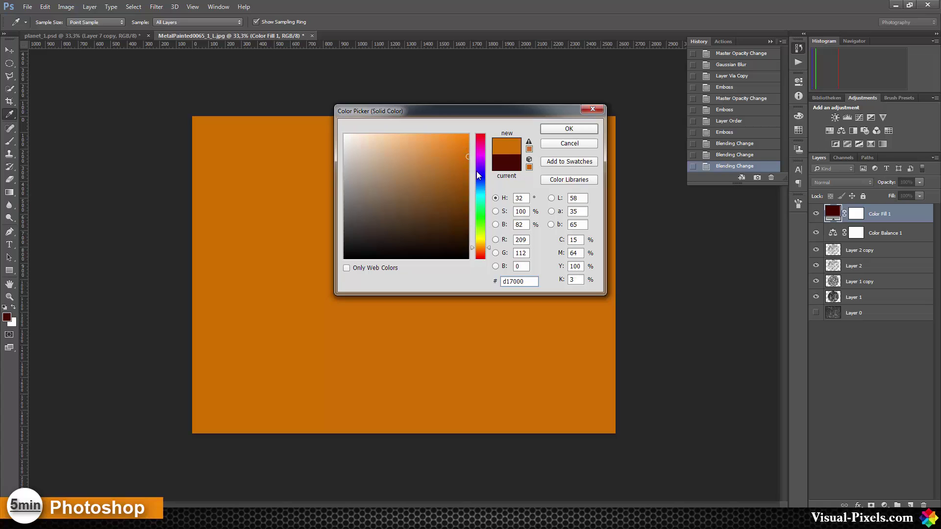
pyautogui.click(582, 127)
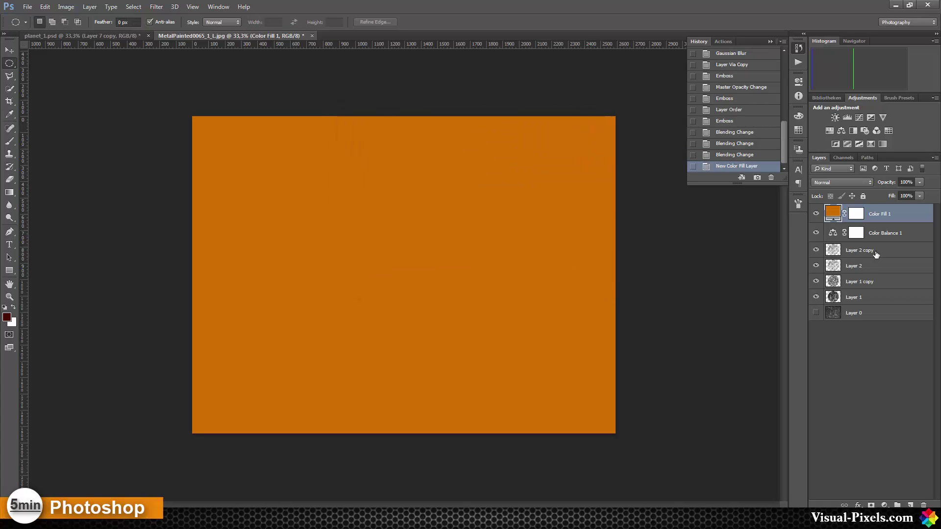
# - Set the blending mode of Color Fill 1 to Screen and its opacity to 15%
pyautogui.click(842, 181)
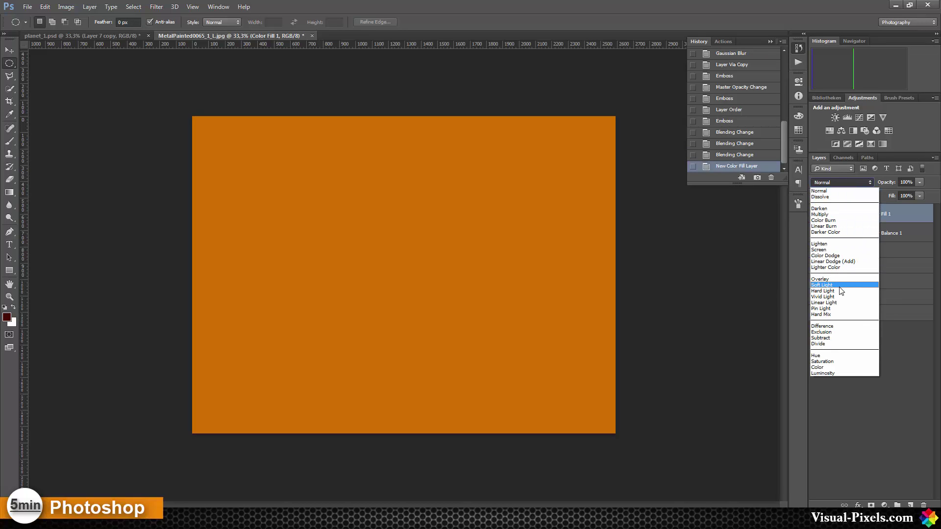
pyautogui.click(839, 250)
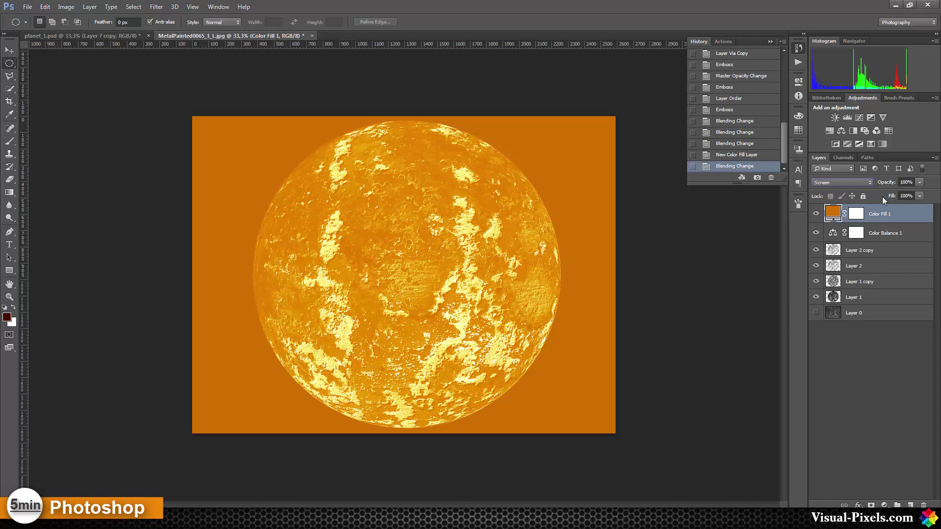
pyautogui.click(919, 183)
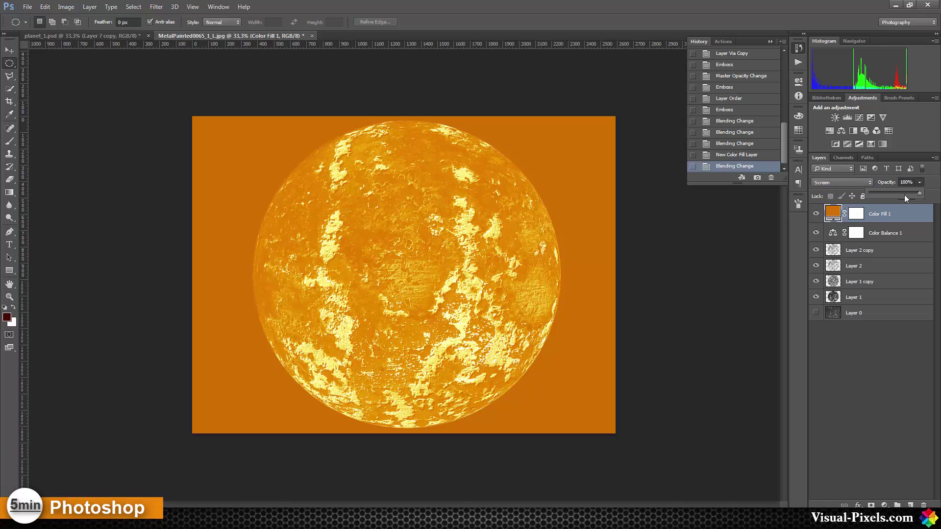
pyautogui.moveTo(875, 191); pyautogui.dragTo(881, 194)
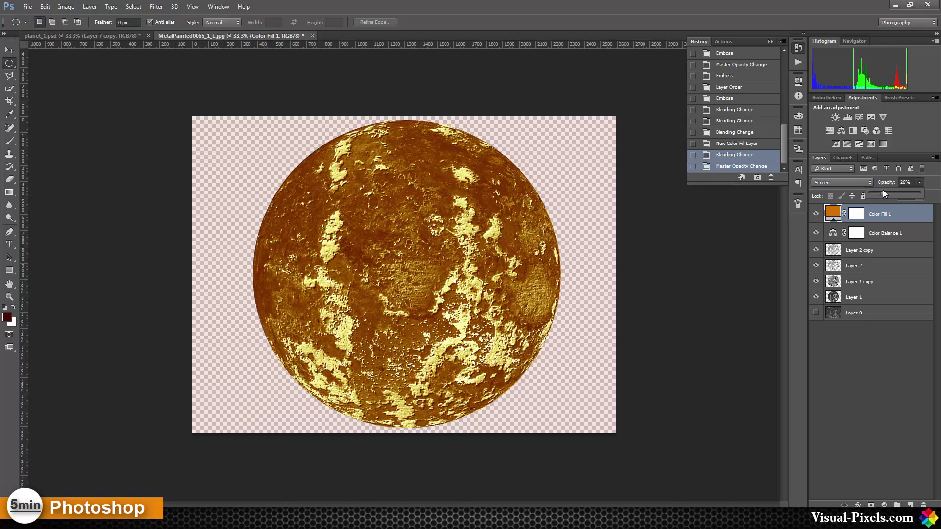
pyautogui.moveTo(878, 191); pyautogui.dragTo(877, 190)
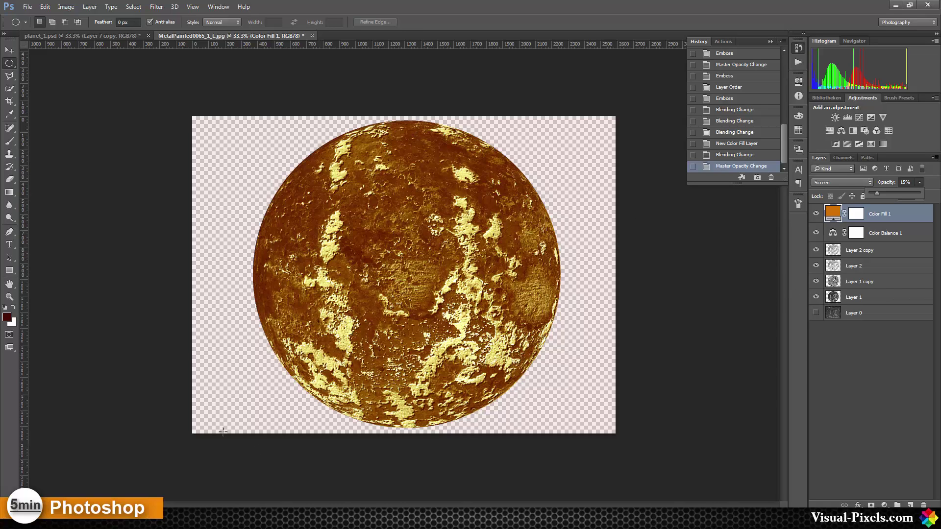
# - Load the planet's outline as a selection, and try to shape the Color Fill 1 mask by filling it, inverting the selection and inverting the mask
pyautogui.keyDown('ctrl'); pyautogui.click(854, 216); pyautogui.keyUp('ctrl')
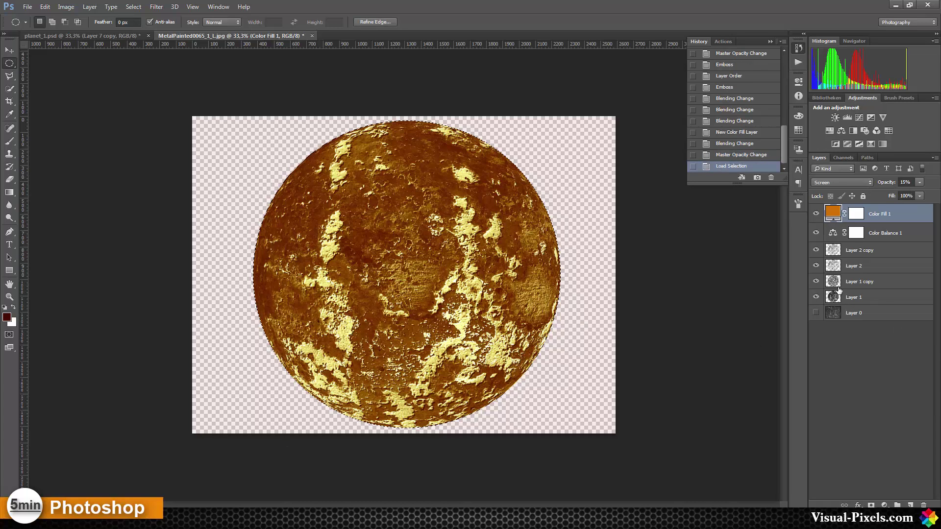
pyautogui.click(855, 216)
pyautogui.hotkey('ctrl', 'BackSpace')
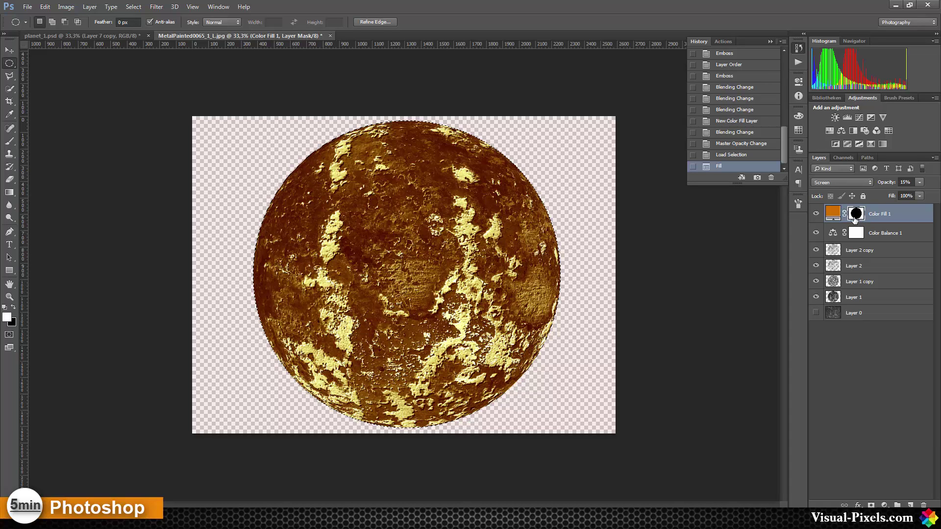
pyautogui.hotkey('ctrl', 'shift', 'i')
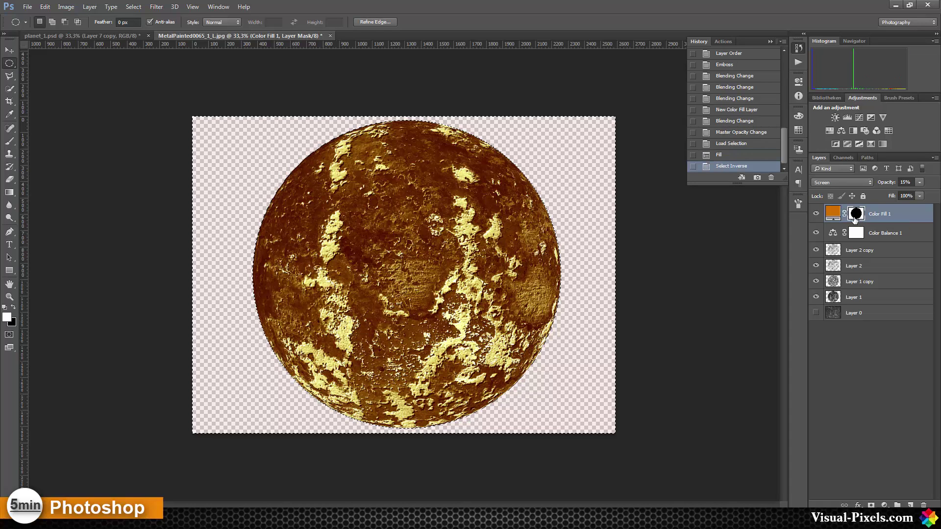
pyautogui.hotkey('ctrl', 'i')
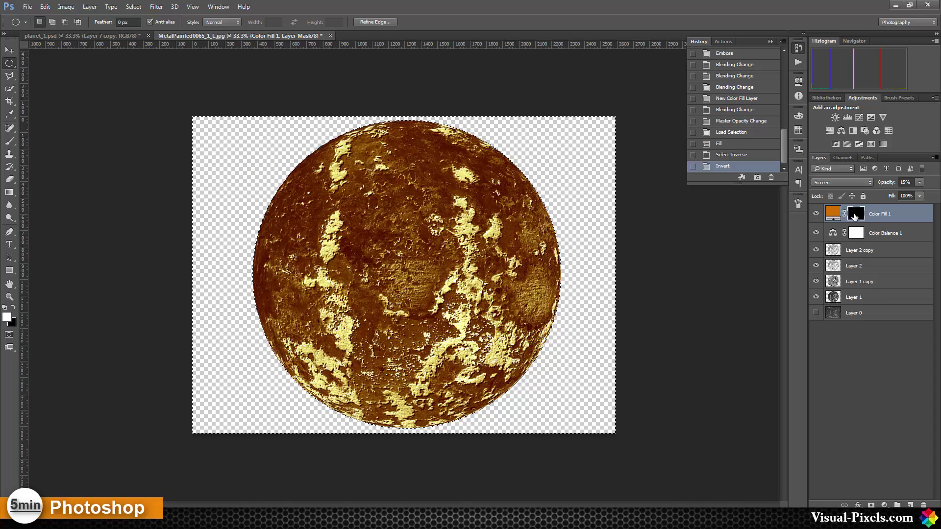
pyautogui.hotkey('ctrl', 'BackSpace')
# - Replace the Color Fill 1 mask with a new one made from the selection, and invert it to confine the orange to the planet
pyautogui.moveTo(855, 215); pyautogui.dragTo(923, 505)
pyautogui.press('Return')
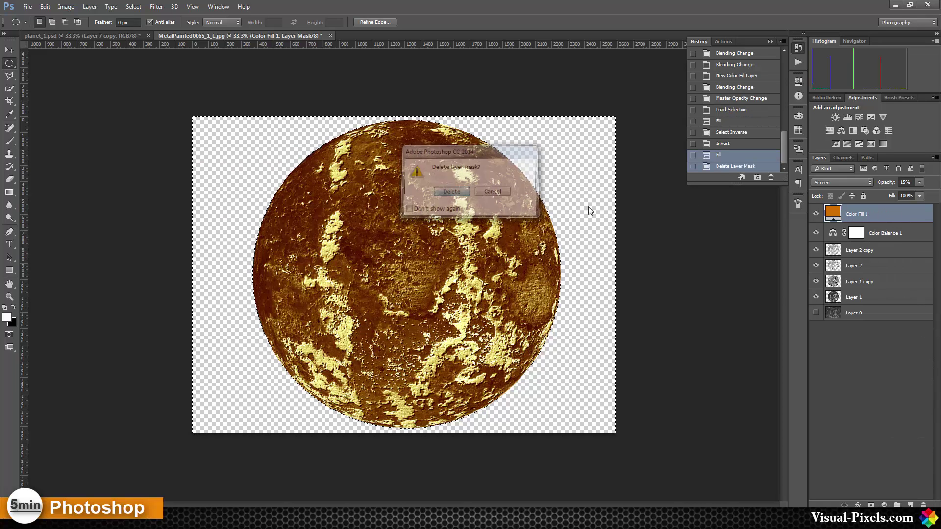
pyautogui.click(871, 505)
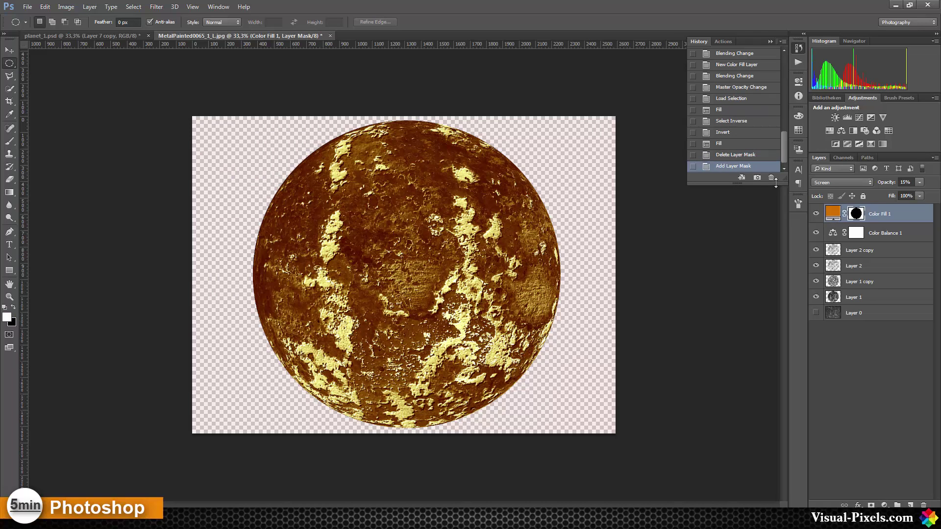
pyautogui.hotkey('ctrl', 'i')
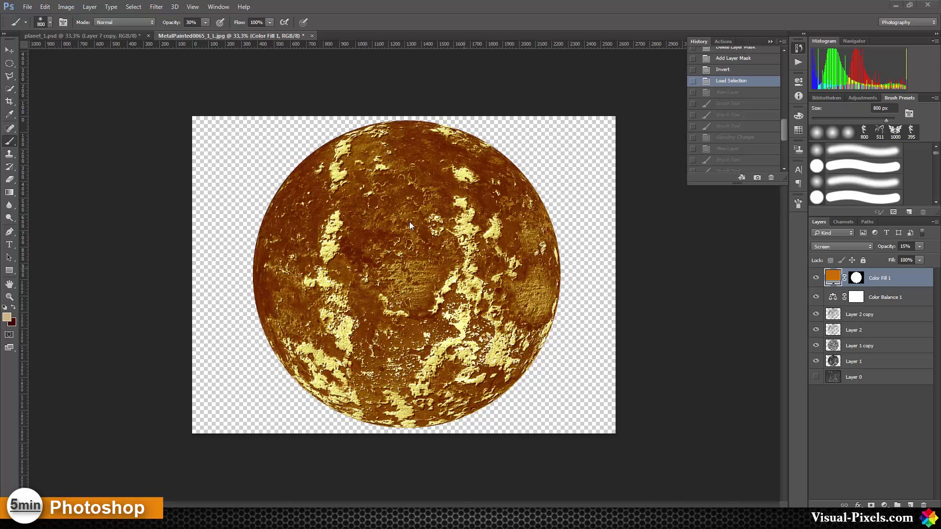
# - Create a new layer above Color Fill 1 and set the foreground colour to pale yellow fffcc4
pyautogui.click(910, 506)
pyautogui.click(7, 317)
pyautogui.moveTo(390, 148); pyautogui.dragTo(372, 134)
pyautogui.moveTo(493, 245); pyautogui.dragTo(492, 239)
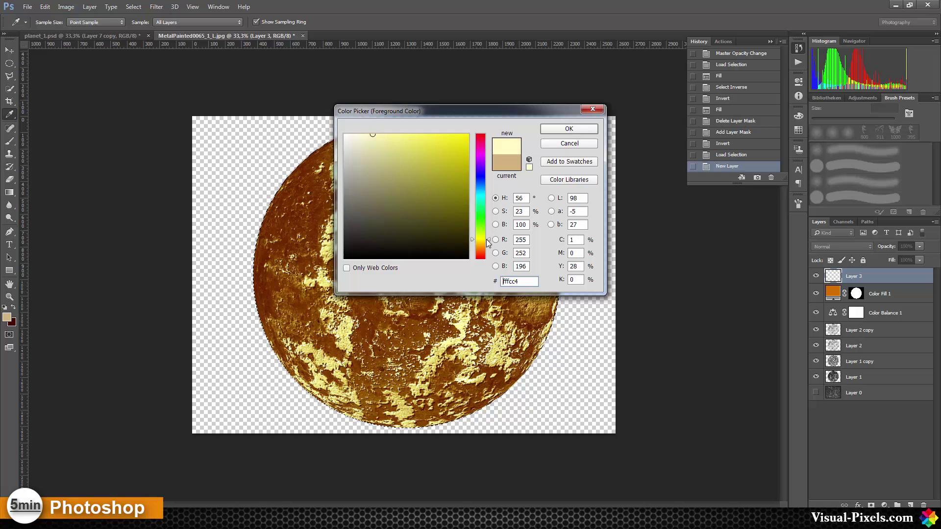
pyautogui.click(565, 131)
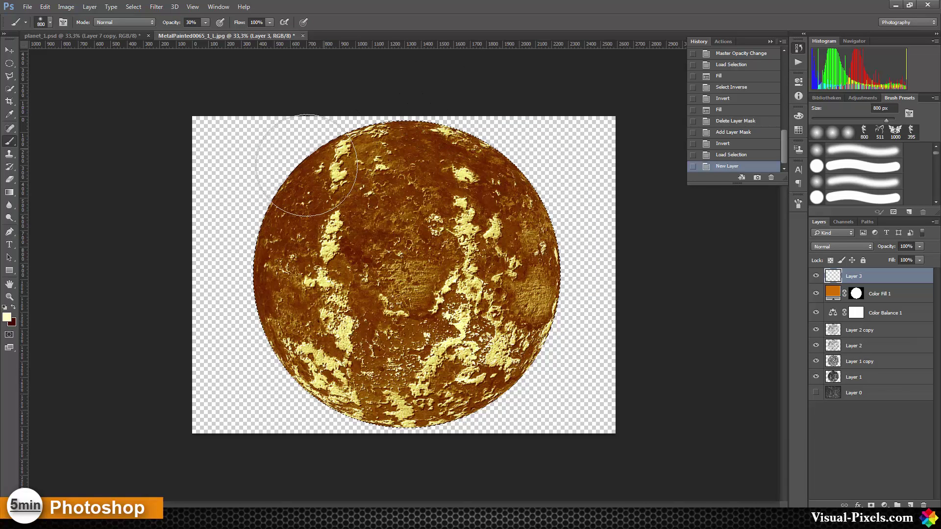
# - Paint a soft pale-yellow highlight on Layer 3 over the planet's upper-left side with an 800 px brush at 30% opacity
pyautogui.moveTo(444, 73); pyautogui.dragTo(263, 246)
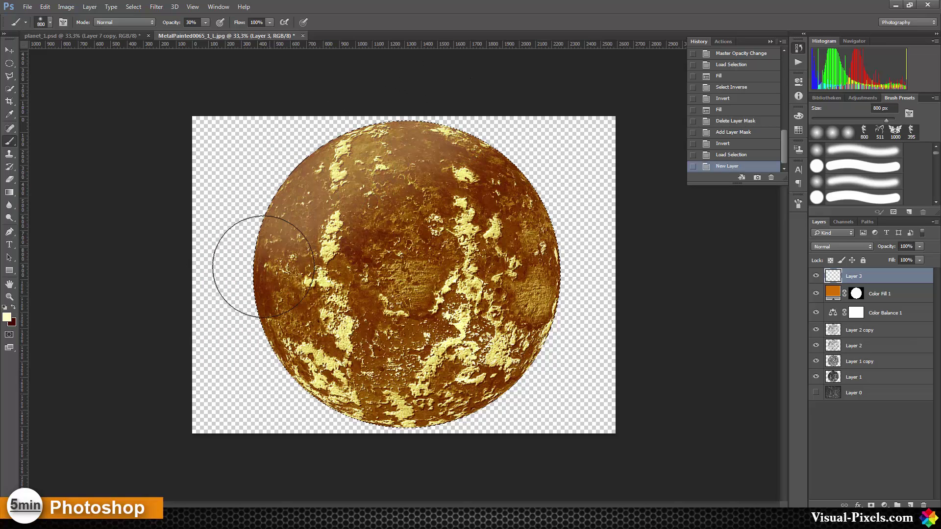
pyautogui.moveTo(372, 221)
pyautogui.mouseDown()
pyautogui.moveTo(520, 143)
pyautogui.moveTo(355, 250)
pyautogui.moveTo(279, 319)
pyautogui.moveTo(324, 193)
pyautogui.moveTo(441, 143)
pyautogui.mouseUp()
pyautogui.moveTo(295, 206); pyautogui.dragTo(241, 273)
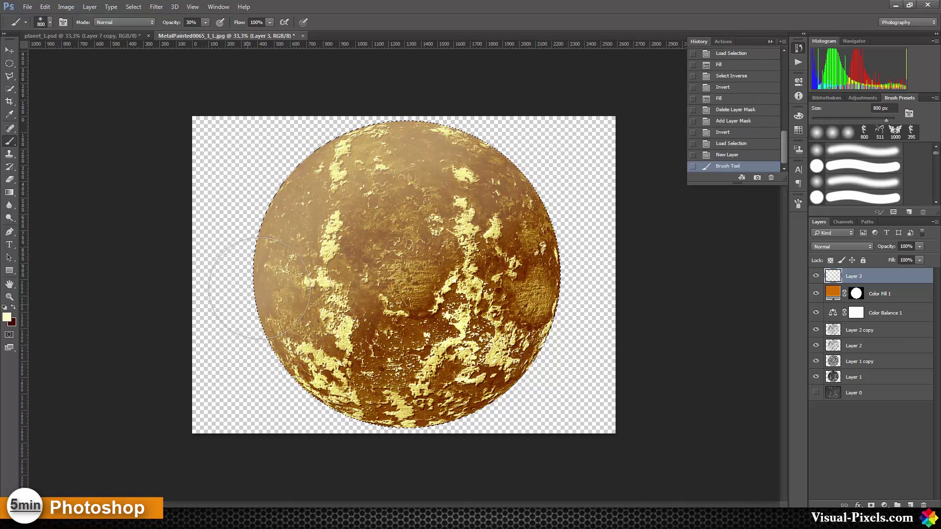
pyautogui.moveTo(410, 137)
pyautogui.mouseDown()
pyautogui.moveTo(301, 172)
pyautogui.moveTo(242, 242)
pyautogui.mouseUp()
pyautogui.moveTo(371, 115)
pyautogui.mouseDown()
pyautogui.moveTo(243, 179)
pyautogui.moveTo(219, 249)
pyautogui.moveTo(426, 89)
pyautogui.moveTo(316, 136)
pyautogui.moveTo(224, 225)
pyautogui.moveTo(228, 254)
pyautogui.moveTo(404, 124)
pyautogui.moveTo(411, 104)
pyautogui.moveTo(324, 137)
pyautogui.moveTo(250, 217)
pyautogui.moveTo(244, 261)
pyautogui.moveTo(271, 205)
pyautogui.moveTo(233, 268)
pyautogui.moveTo(237, 310)
pyautogui.mouseUp()
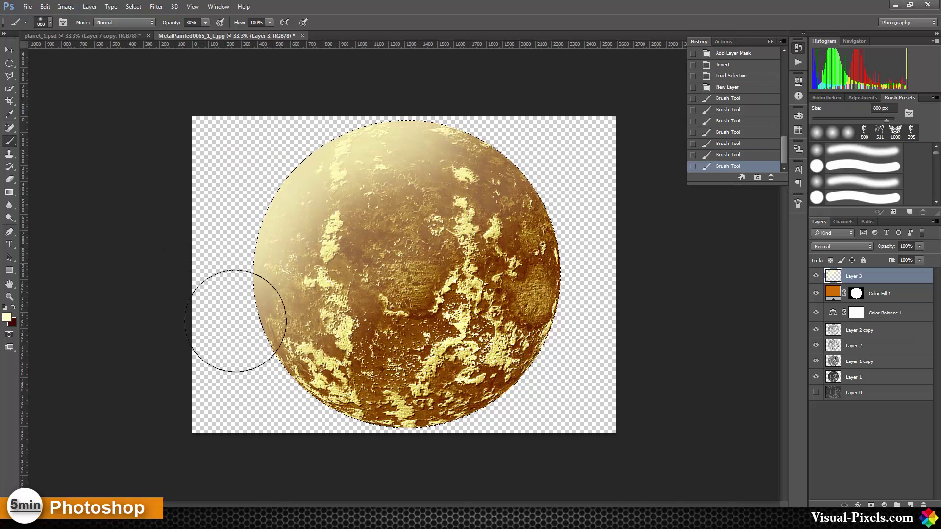
pyautogui.moveTo(331, 362); pyautogui.dragTo(303, 387)
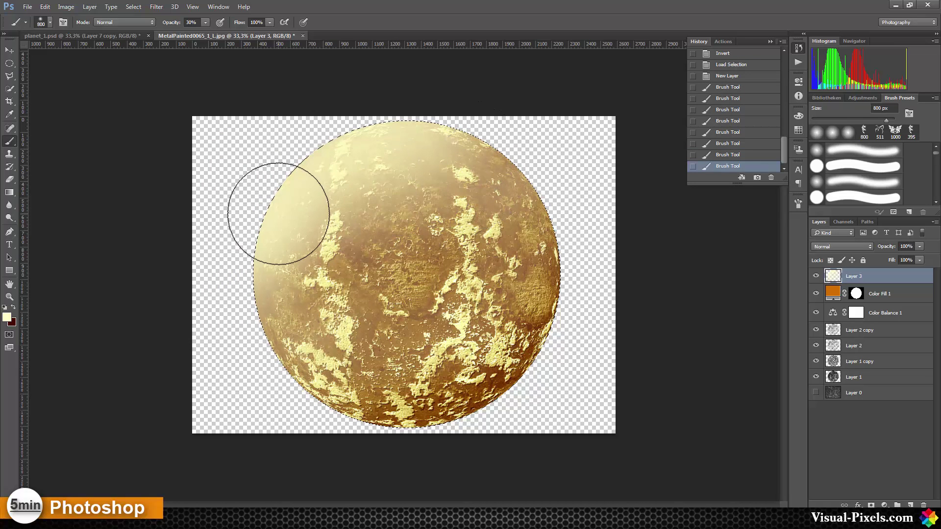
pyautogui.moveTo(411, 129); pyautogui.dragTo(441, 116)
pyautogui.moveTo(267, 225); pyautogui.dragTo(260, 255)
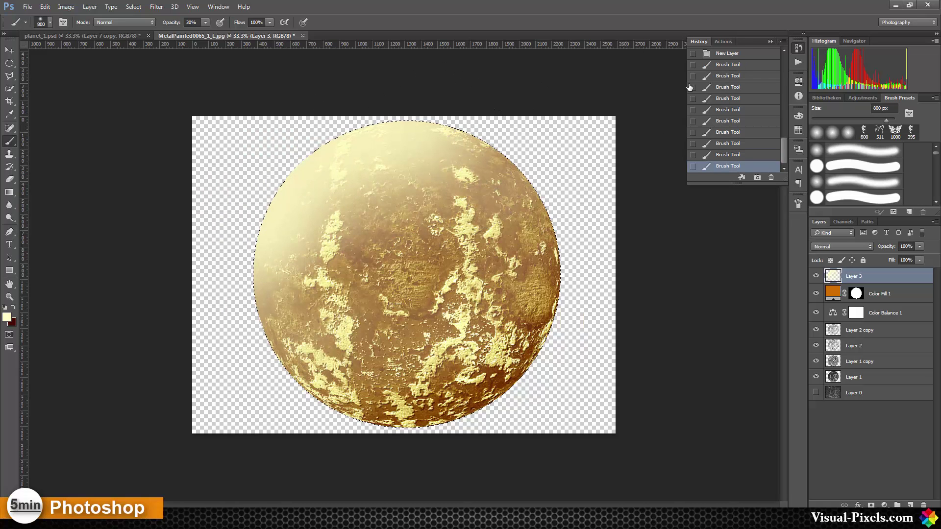
# - Set the blending mode of Layer 3 to Overlay and its opacity to 61%
pyautogui.click(865, 246)
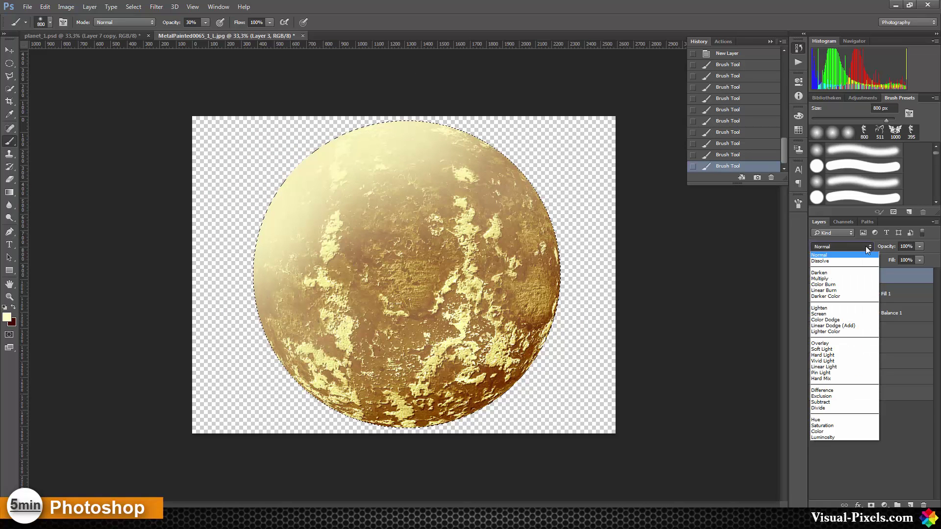
pyautogui.click(847, 343)
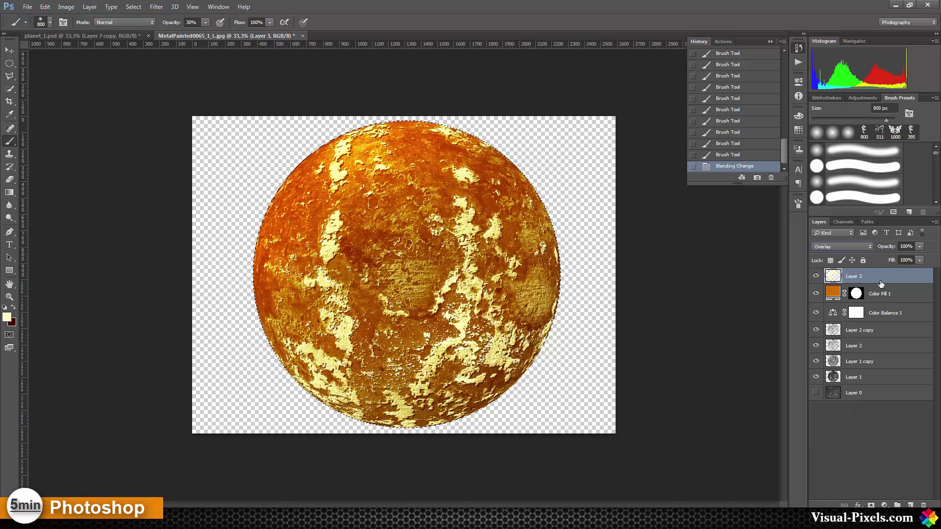
pyautogui.moveTo(919, 247); pyautogui.dragTo(902, 255)
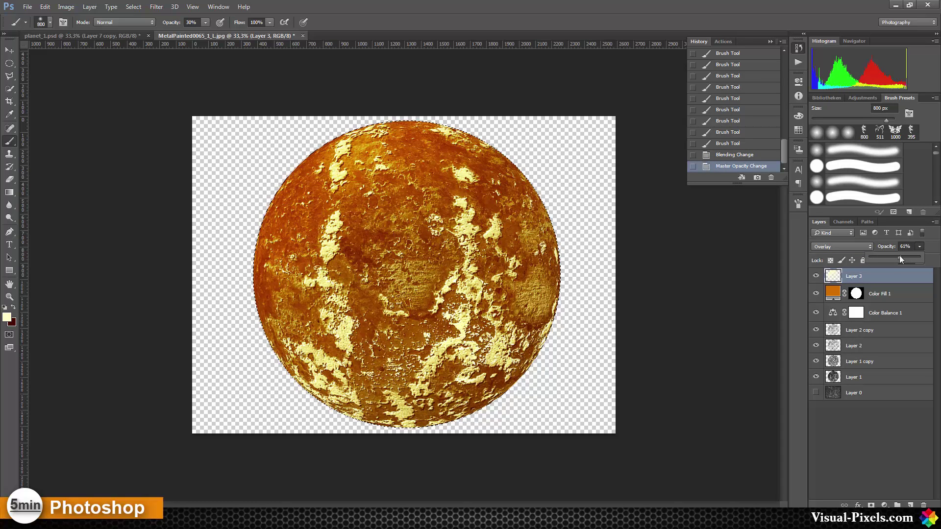
# - Create a new layer above Layer 3 and set the foreground colour to golden yellow fdd65d
pyautogui.click(910, 505)
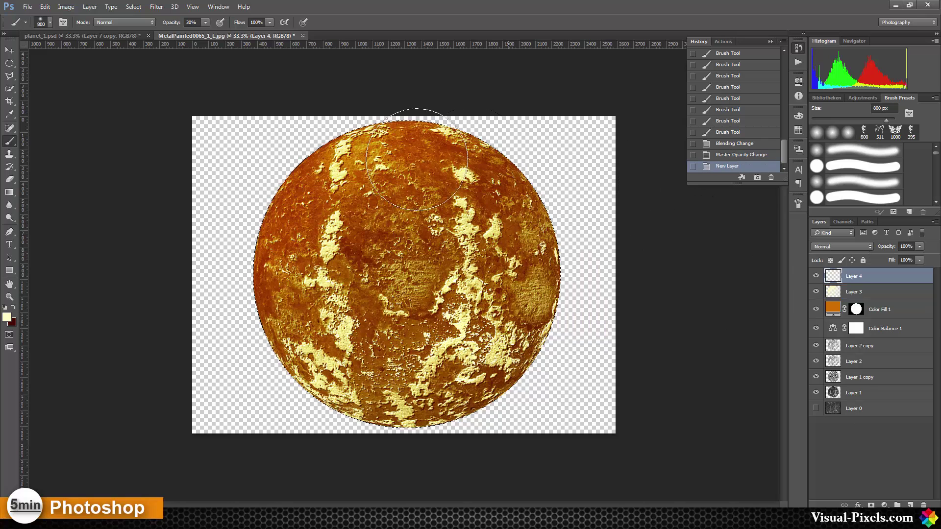
pyautogui.press('i')
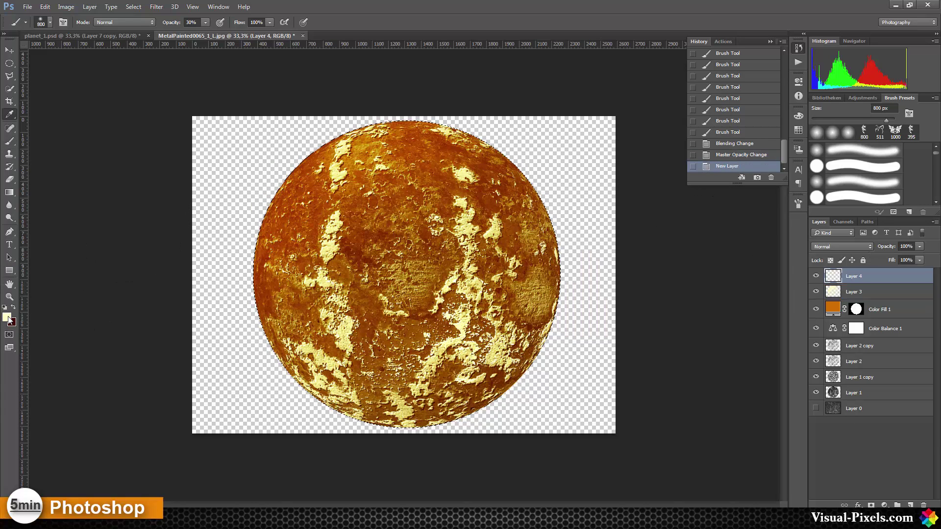
pyautogui.click(8, 317)
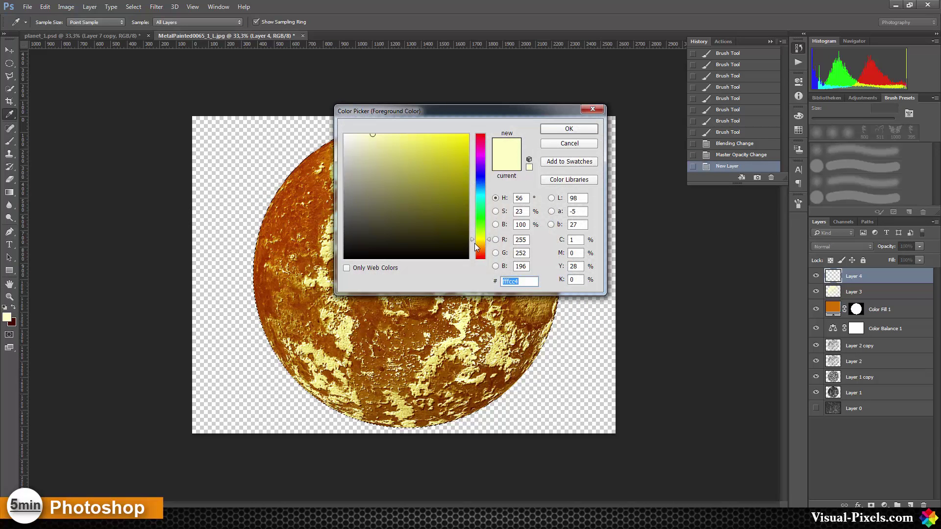
pyautogui.moveTo(473, 240); pyautogui.dragTo(475, 243)
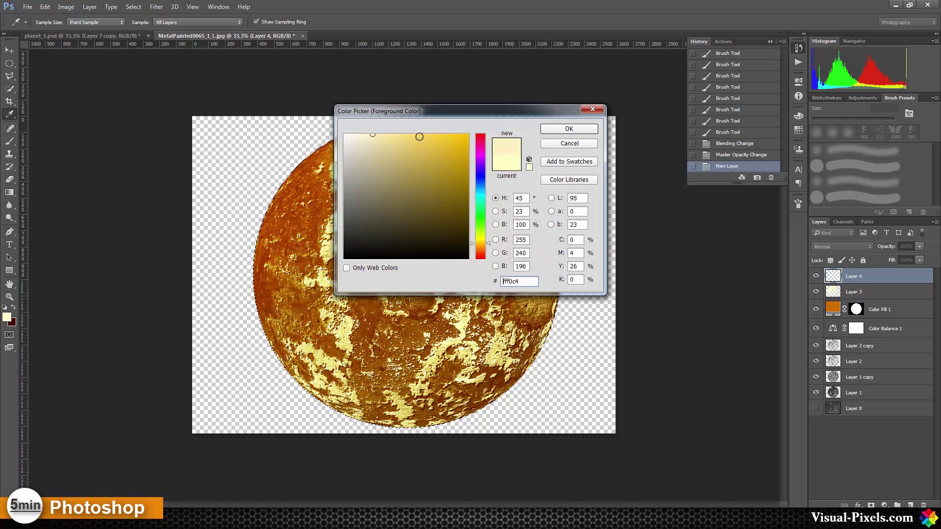
pyautogui.click(423, 135)
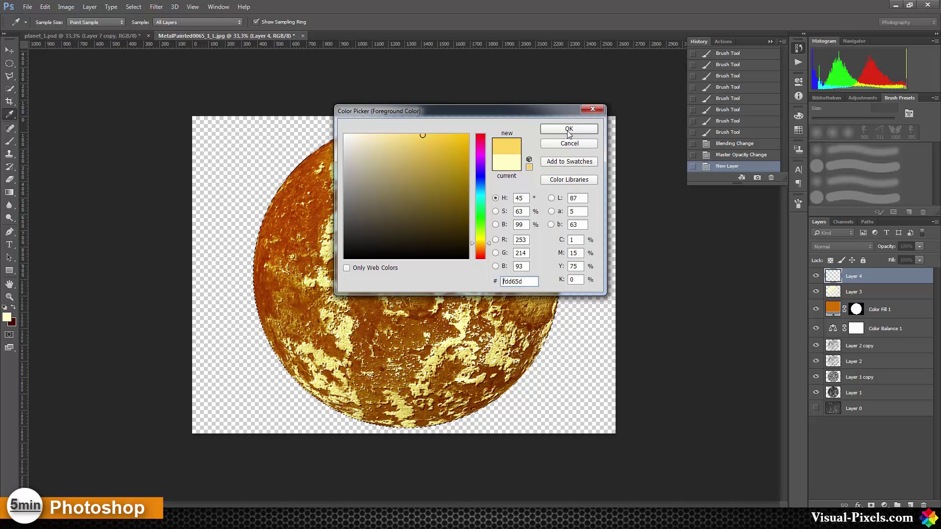
pyautogui.click(566, 129)
# - Paint soft golden-yellow light over the planet's upper-left half on Layer 4 with the 800 px brush, raising the brush opacity to 71%
pyautogui.press('b')
pyautogui.moveTo(489, 110)
pyautogui.mouseDown()
pyautogui.moveTo(430, 113)
pyautogui.moveTo(287, 185)
pyautogui.moveTo(409, 116)
pyautogui.mouseUp()
pyautogui.moveTo(271, 188)
pyautogui.mouseDown()
pyautogui.moveTo(388, 126)
pyautogui.moveTo(255, 88)
pyautogui.mouseUp()
pyautogui.moveTo(205, 22); pyautogui.dragTo(229, 35)
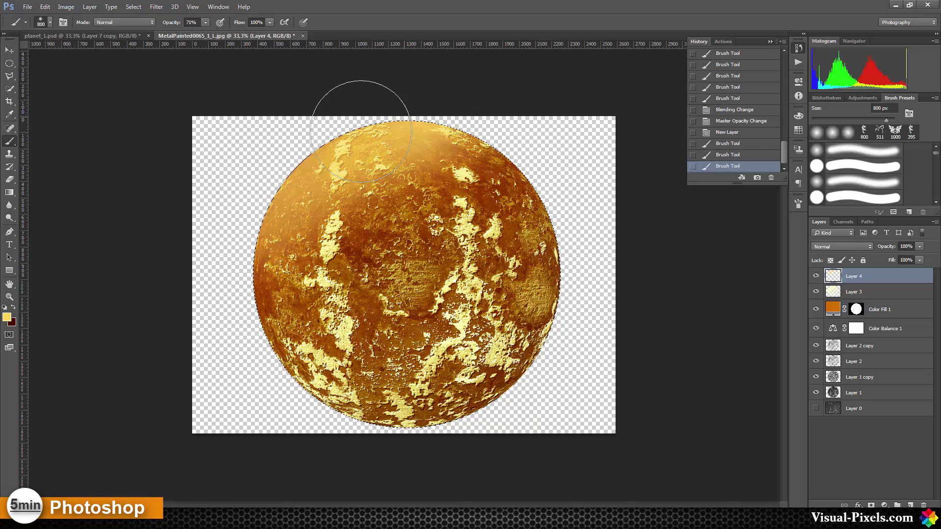
pyautogui.moveTo(361, 132); pyautogui.dragTo(199, 283)
pyautogui.moveTo(304, 186)
pyautogui.mouseDown()
pyautogui.moveTo(462, 88)
pyautogui.moveTo(250, 293)
pyautogui.moveTo(458, 105)
pyautogui.moveTo(495, 196)
pyautogui.moveTo(210, 300)
pyautogui.moveTo(500, 147)
pyautogui.moveTo(193, 294)
pyautogui.moveTo(414, 108)
pyautogui.moveTo(284, 178)
pyautogui.moveTo(368, 133)
pyautogui.moveTo(385, 162)
pyautogui.mouseUp()
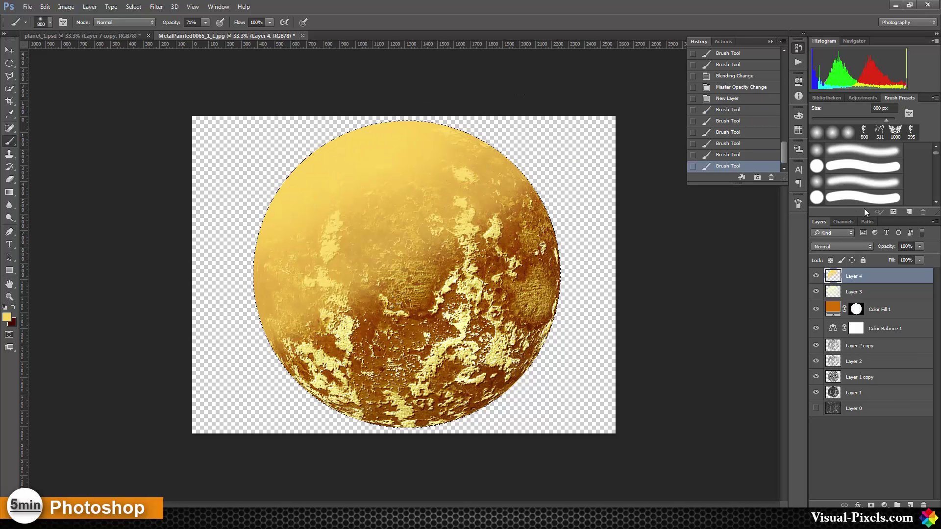
# - Set the blending mode of Layer 4 to Screen and its opacity to 59%
pyautogui.click(849, 245)
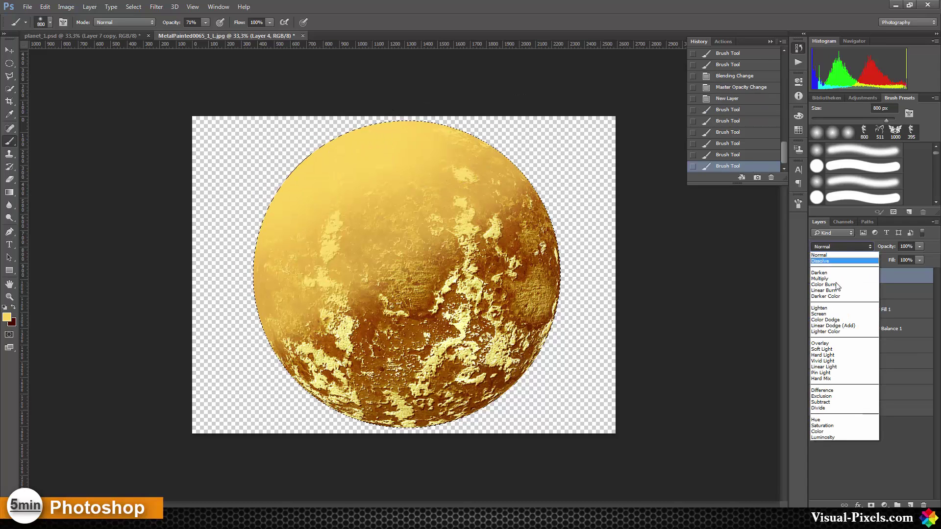
pyautogui.click(845, 315)
pyautogui.click(920, 247)
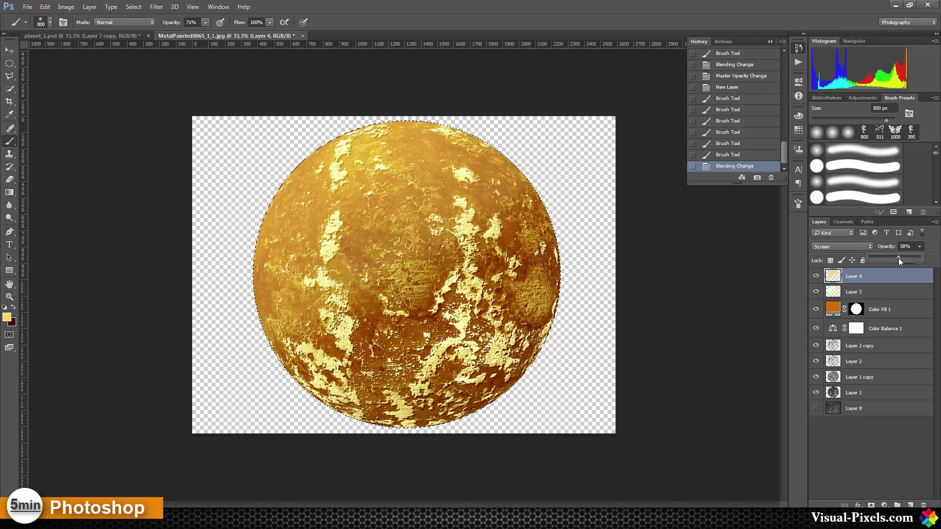
pyautogui.moveTo(897, 257); pyautogui.dragTo(899, 257)
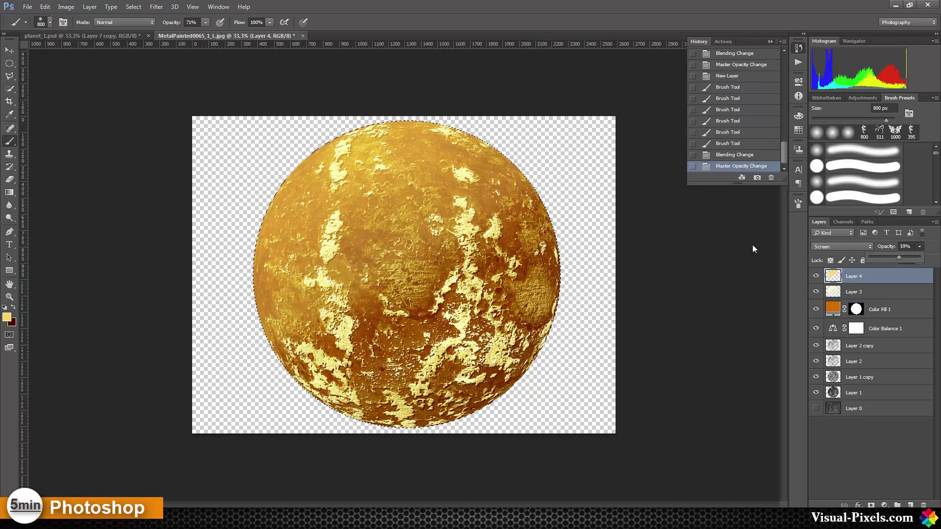
# - Create a new layer above Layer 4 and set the foreground colour to muted yellow d7bb65
pyautogui.click(910, 505)
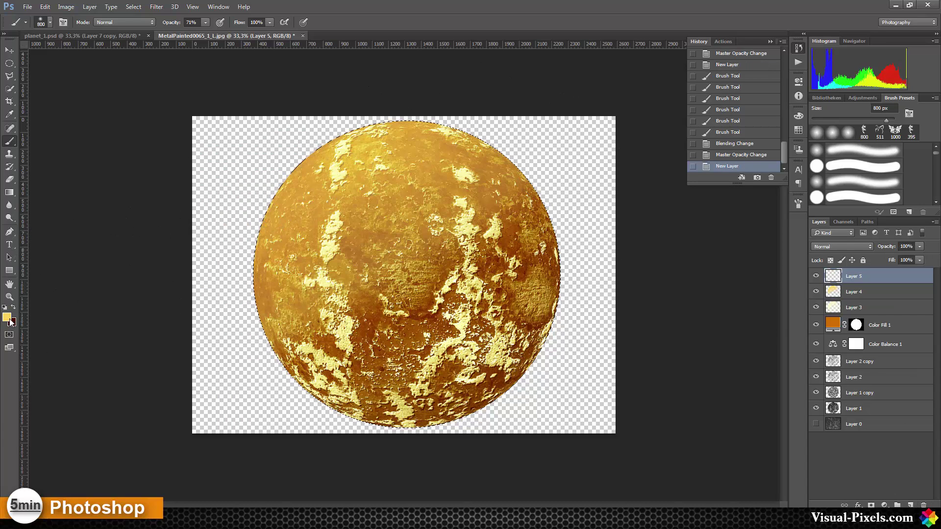
pyautogui.click(6, 317)
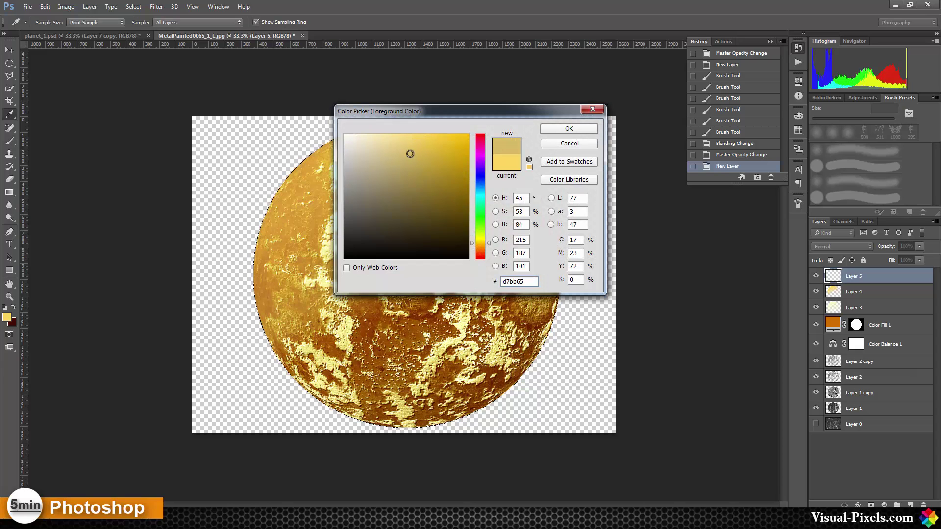
pyautogui.click(593, 129)
# - Paint a muted-yellow glow along the planet's upper-left edge on Layer 5 with the 800 px brush at 71% opacity
pyautogui.moveTo(452, 110)
pyautogui.mouseDown()
pyautogui.moveTo(336, 74)
pyautogui.moveTo(284, 147)
pyautogui.moveTo(291, 152)
pyautogui.moveTo(326, 109)
pyautogui.moveTo(304, 127)
pyautogui.moveTo(399, 74)
pyautogui.mouseUp()
pyautogui.moveTo(343, 116)
pyautogui.mouseDown()
pyautogui.moveTo(246, 220)
pyautogui.moveTo(364, 99)
pyautogui.moveTo(354, 94)
pyautogui.moveTo(217, 226)
pyautogui.moveTo(333, 135)
pyautogui.moveTo(228, 266)
pyautogui.moveTo(318, 123)
pyautogui.moveTo(301, 146)
pyautogui.moveTo(301, 168)
pyautogui.mouseUp()
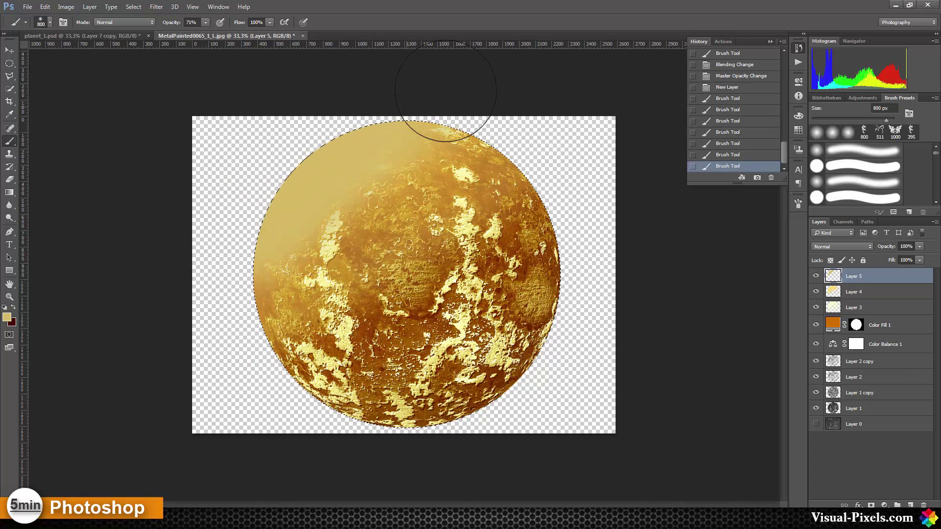
pyautogui.moveTo(382, 112); pyautogui.dragTo(447, 80)
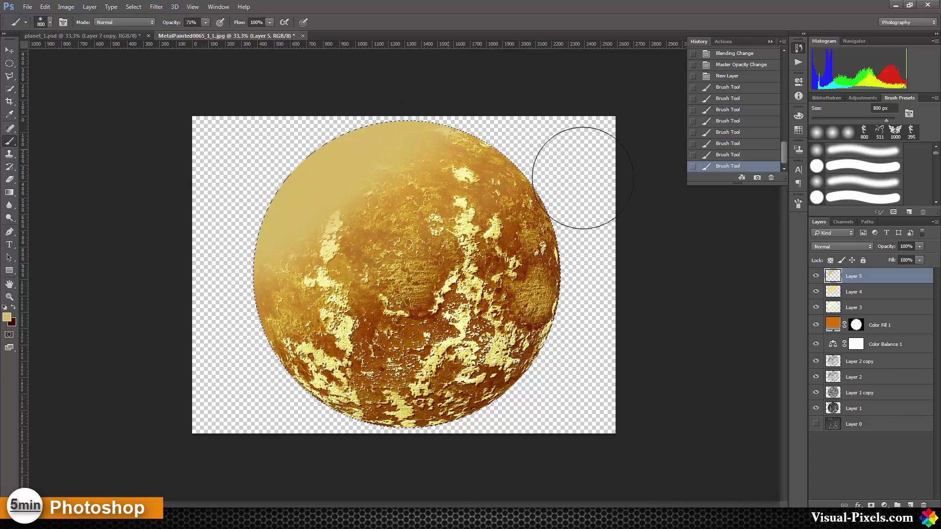
# - Set the blending mode of Layer 5 to Linear Dodge (Add) and its opacity to 52%
pyautogui.click(854, 244)
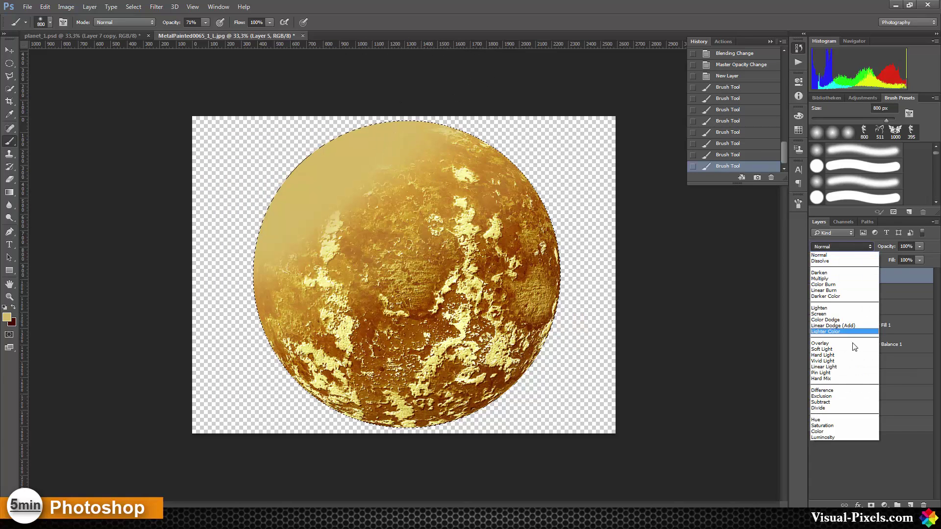
pyautogui.click(857, 326)
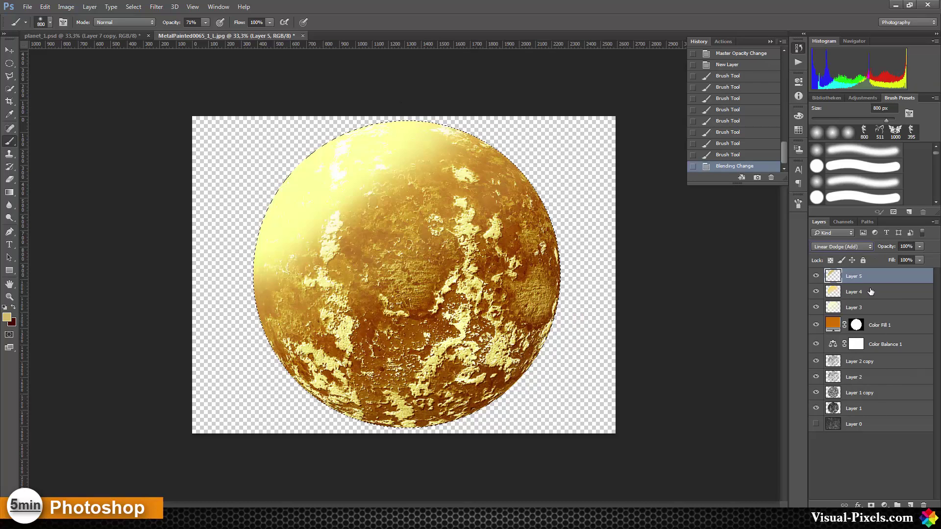
pyautogui.click(920, 248)
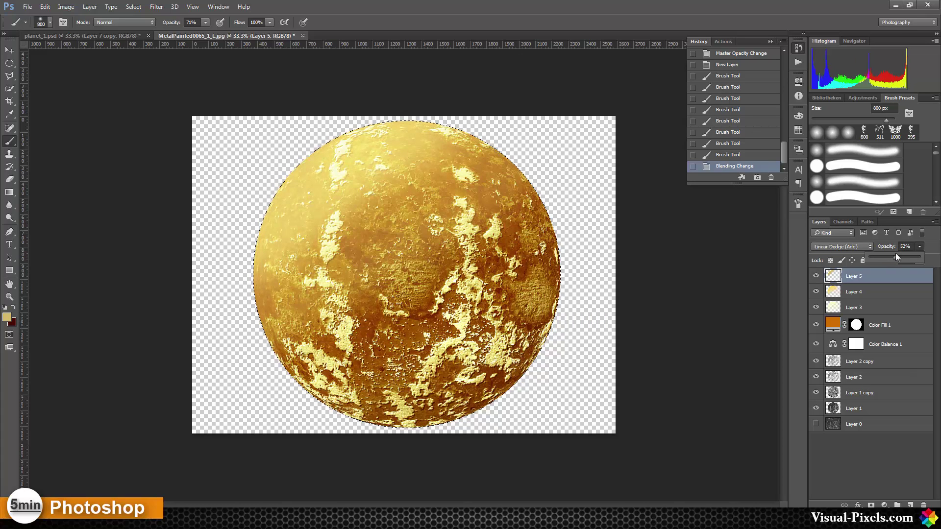
pyautogui.moveTo(896, 253); pyautogui.dragTo(895, 252)
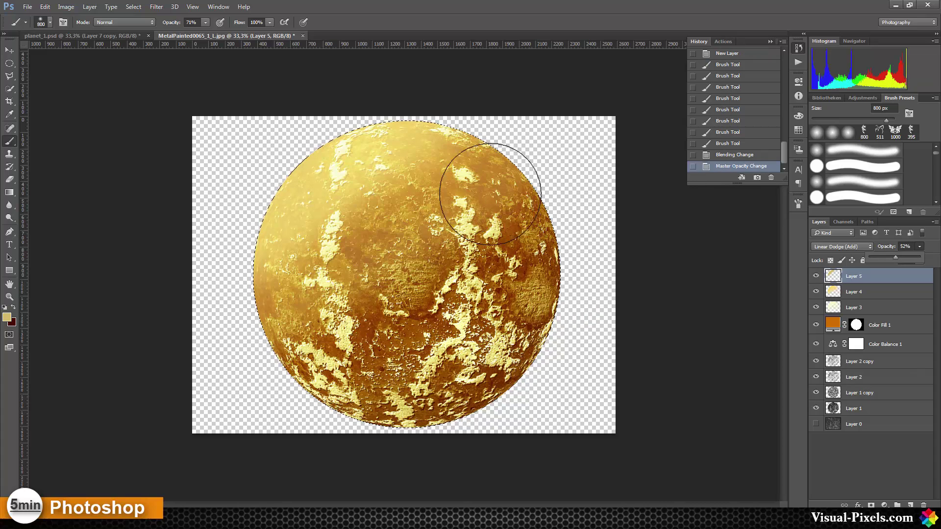
pyautogui.hotkey('ctrl', 'd')
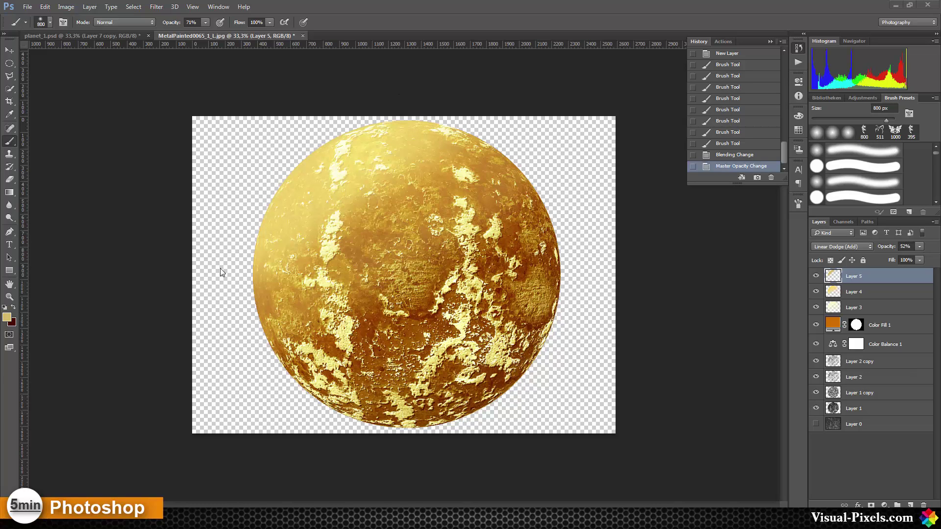
# - Create a new empty layer and place it between Layer 1 and Layer 0
pyautogui.click(901, 410)
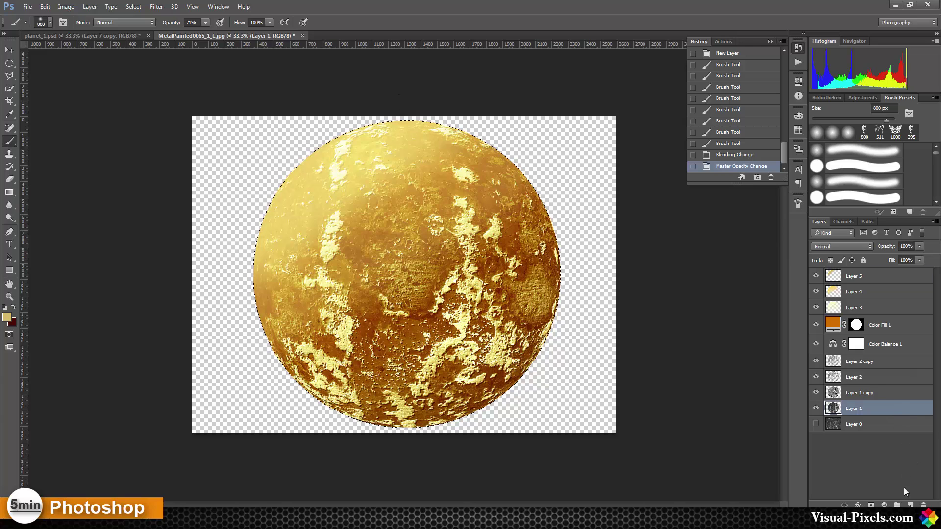
pyautogui.click(910, 505)
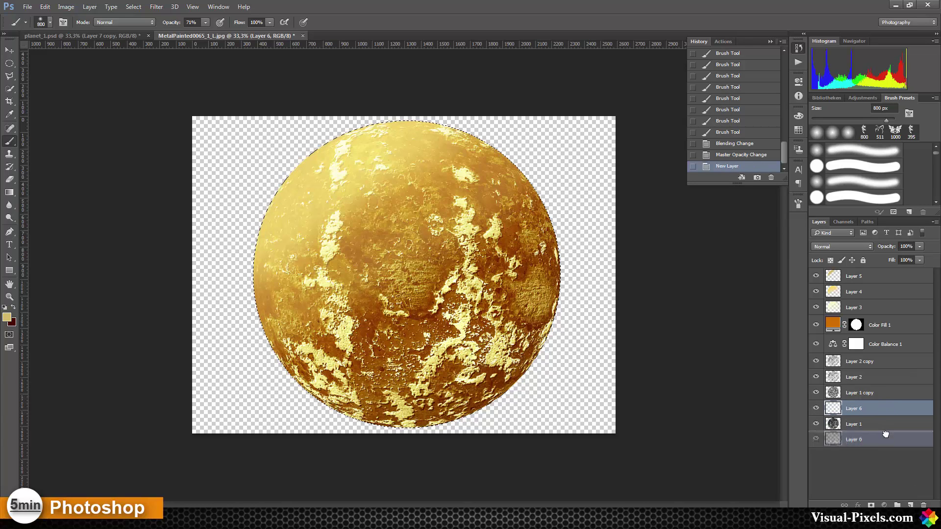
pyautogui.moveTo(885, 430); pyautogui.dragTo(886, 431)
# - Restore the default black and white colours, deselect the planet, and fill Layer 6 with black using the Paint Bucket tool
pyautogui.click(5, 307)
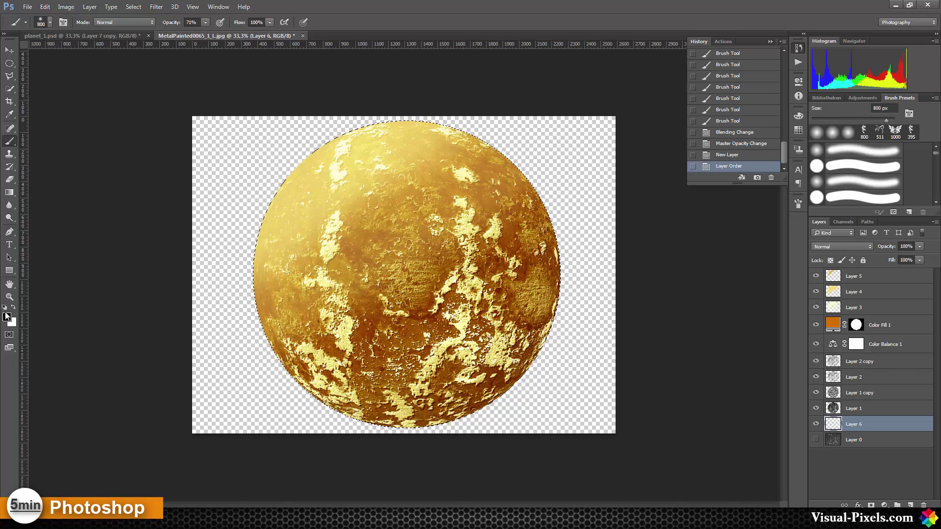
pyautogui.click(9, 193)
pyautogui.rightClick(9, 193)
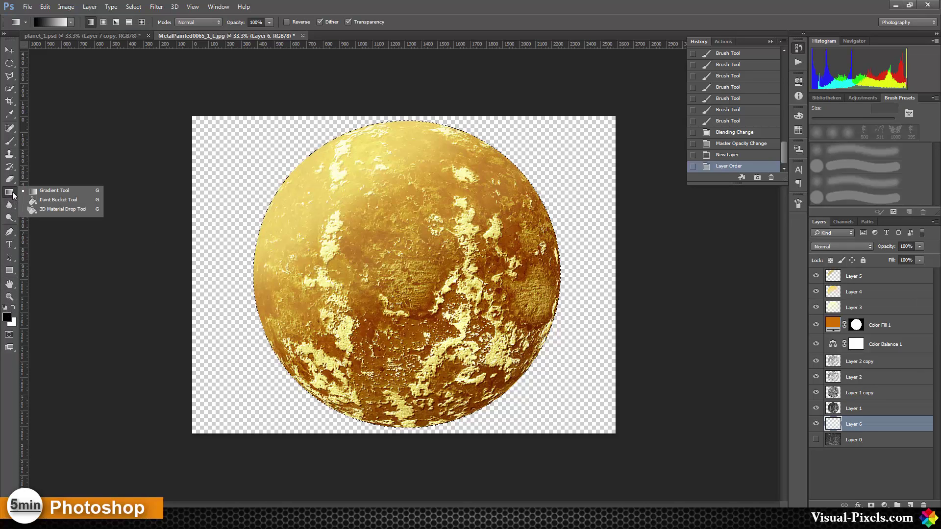
pyautogui.click(44, 201)
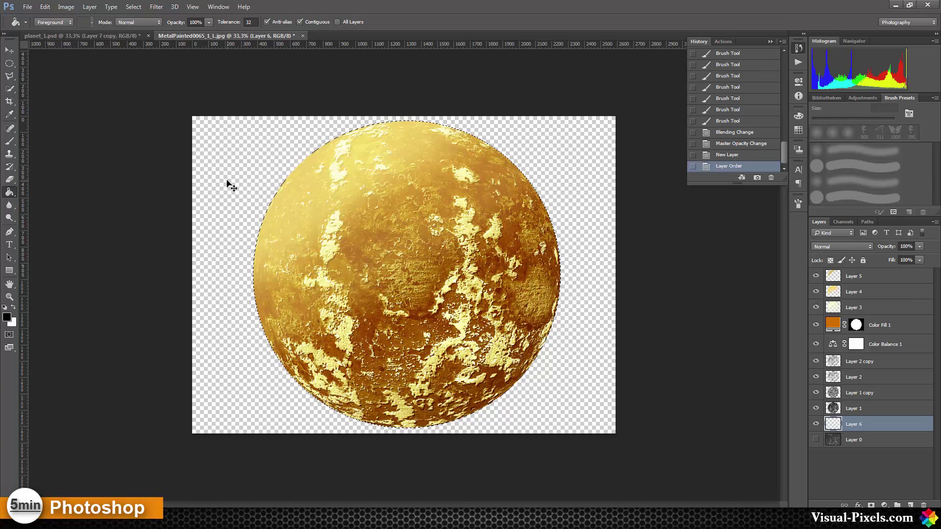
pyautogui.hotkey('ctrl', 'd')
pyautogui.click(230, 185)
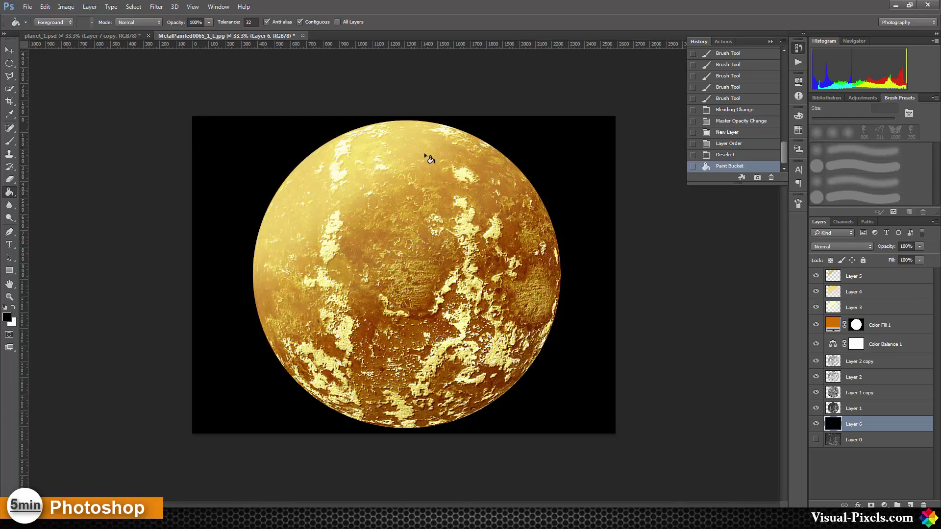
# - Compare the planet with the finished version in planet_1.psd and return to the MetalPainted0065_1_L.jpg document
pyautogui.click(116, 33)
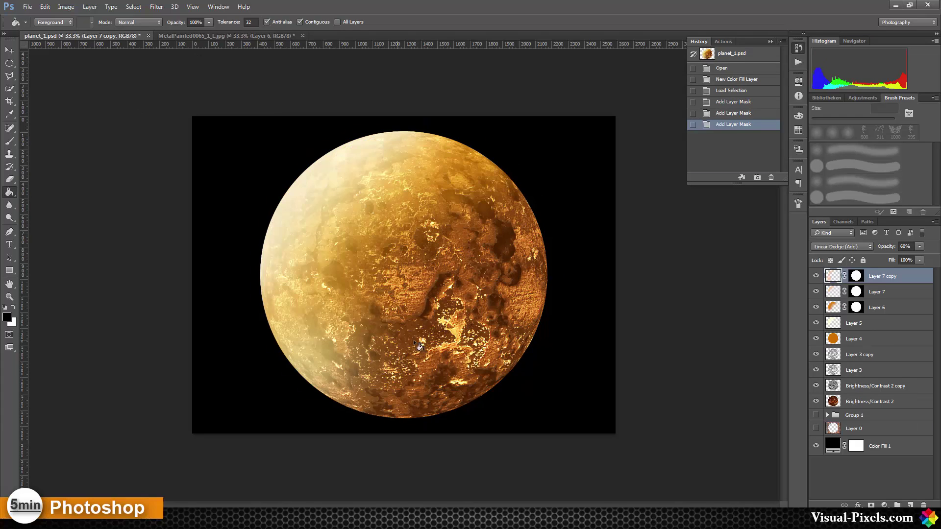
pyautogui.click(249, 36)
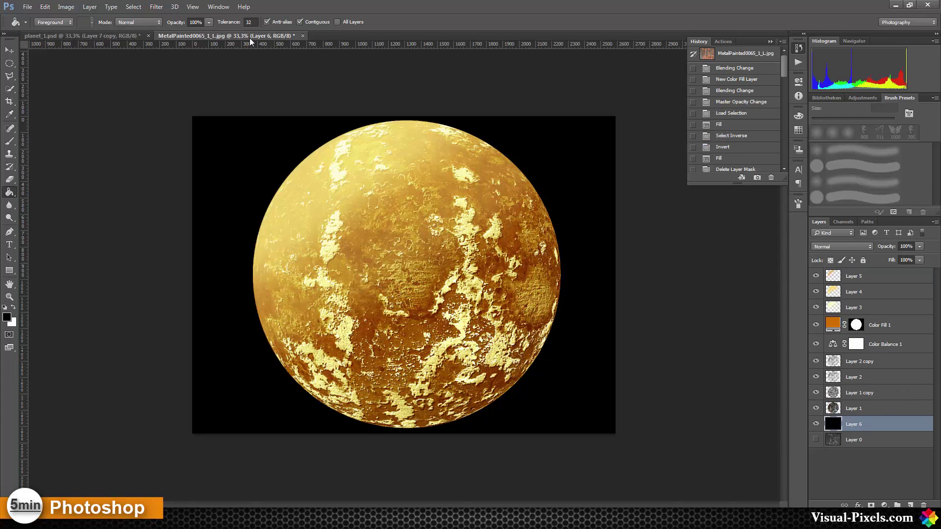